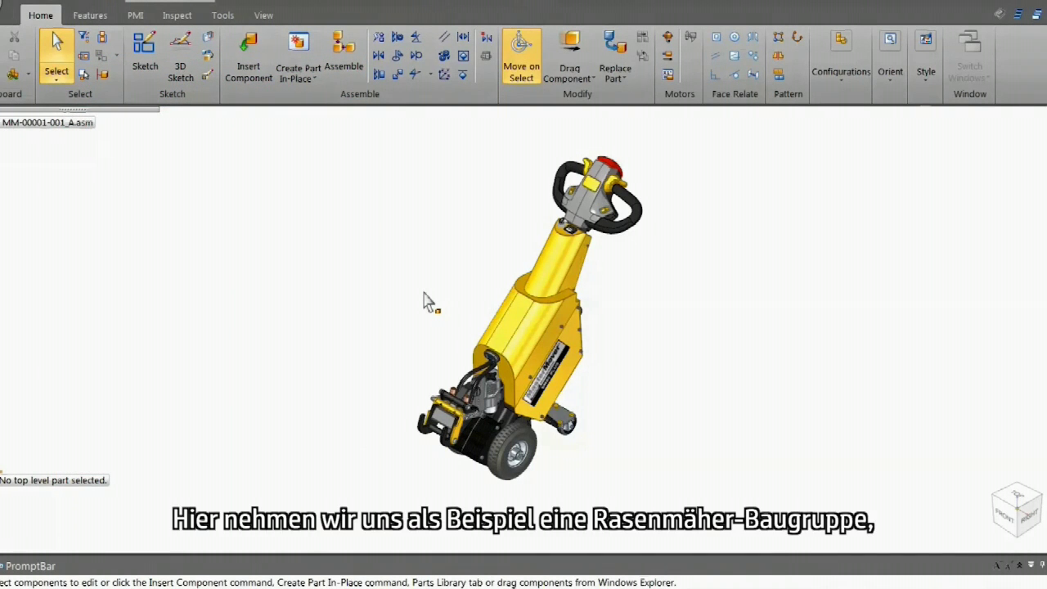
# - Open the file dialog filtered to IGES documents and select Knob.igs
pyautogui.scroll(10, 462, 383)
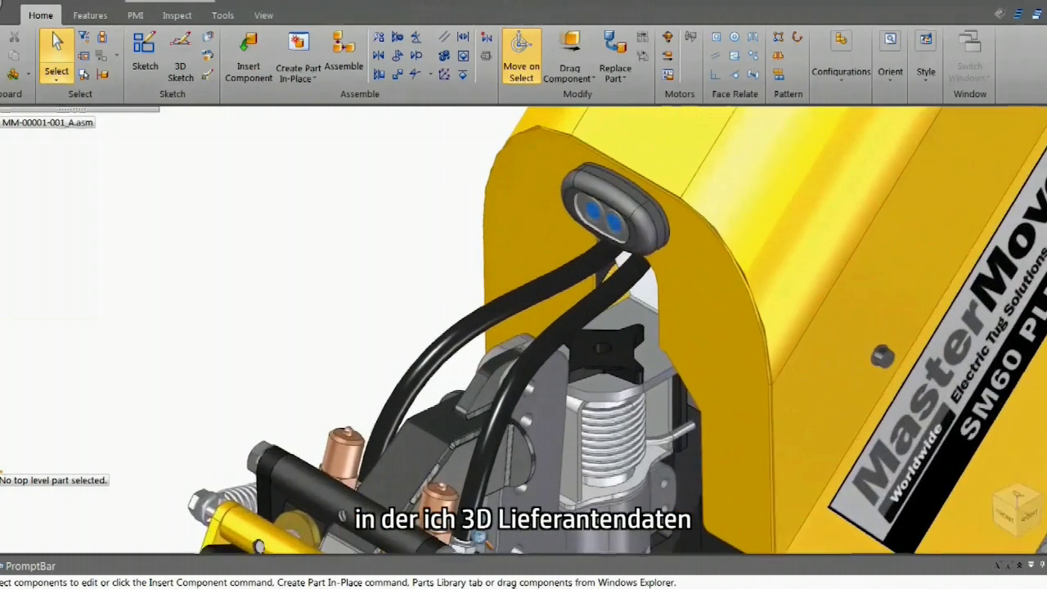
pyautogui.scroll(2, 450, 344)
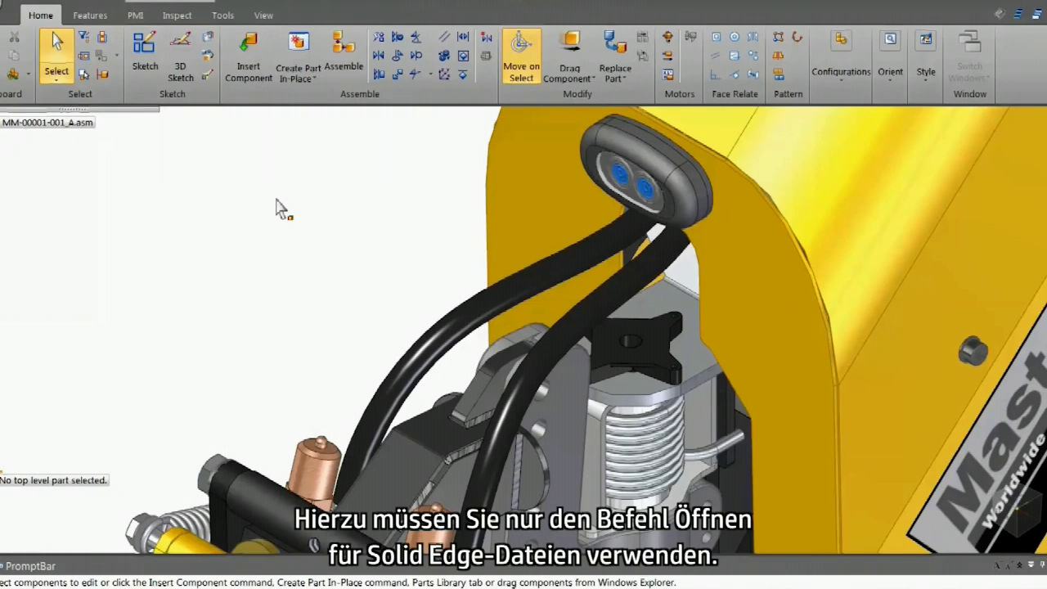
pyautogui.click(119, 4)
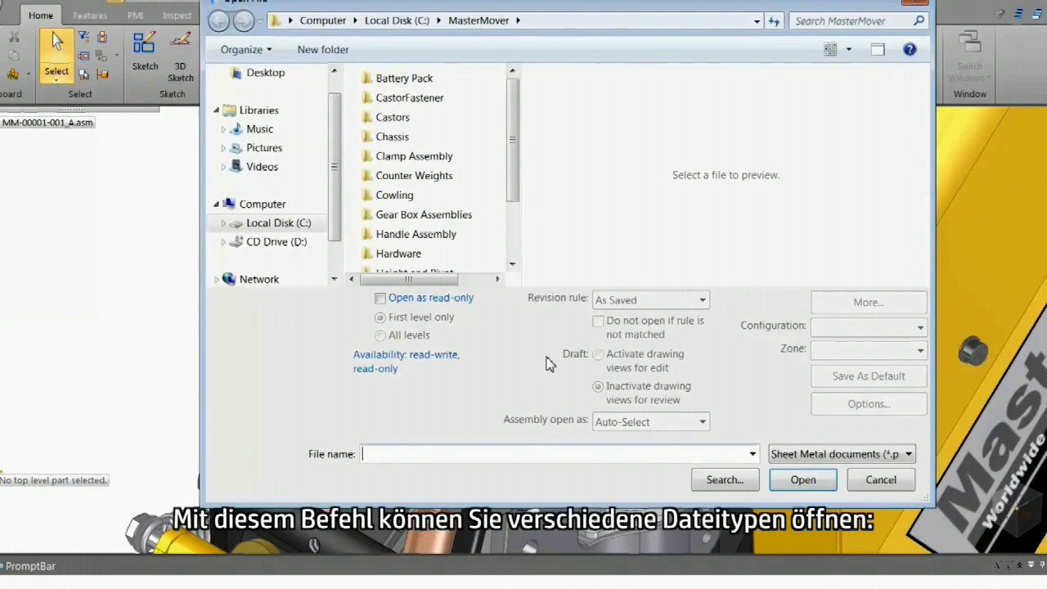
pyautogui.click(782, 455)
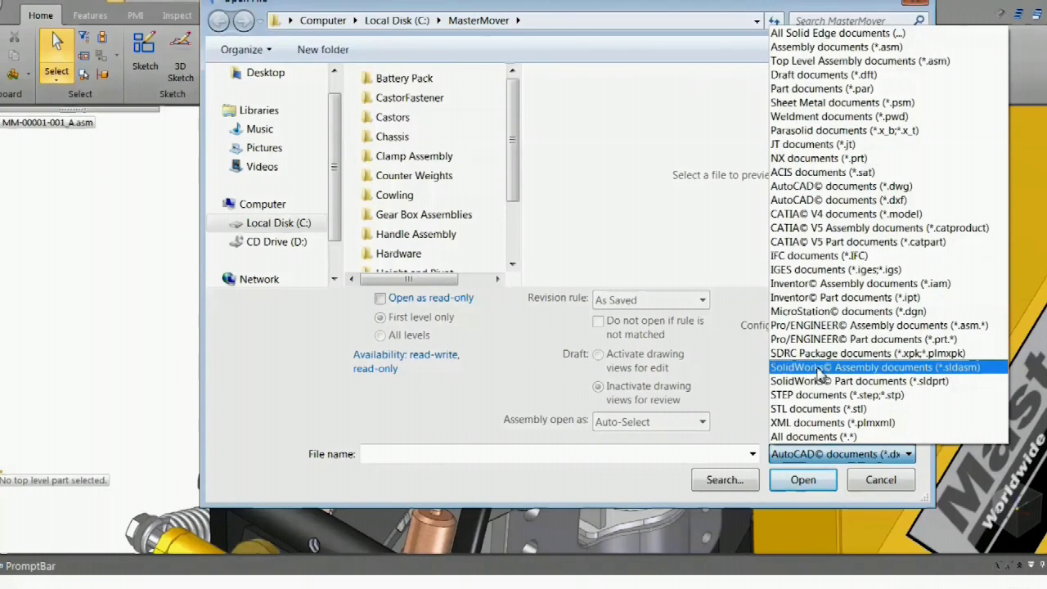
pyautogui.click(821, 272)
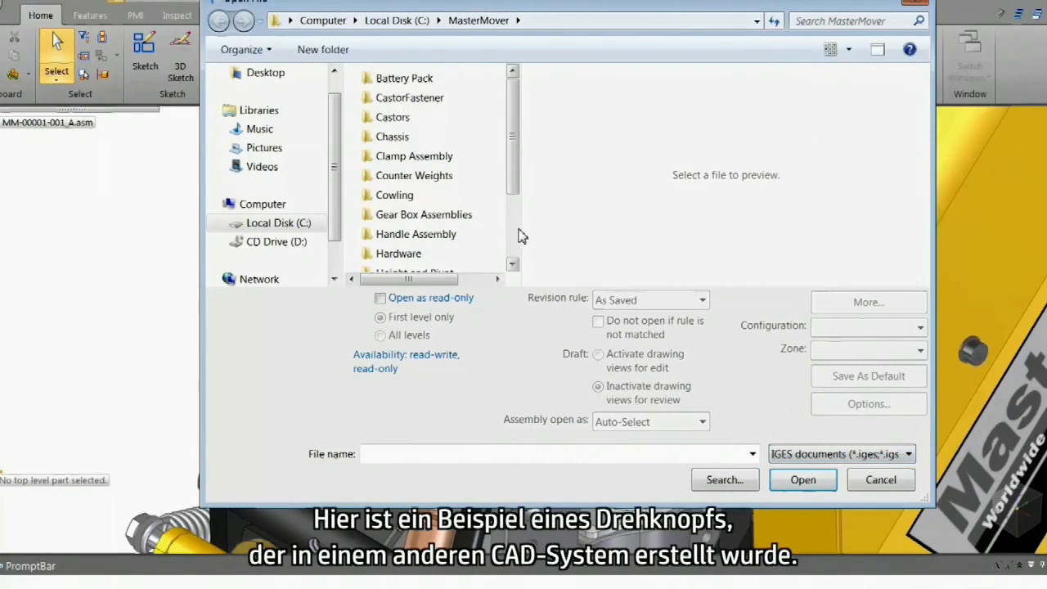
pyautogui.scroll(-2, 519, 234)
pyautogui.click(427, 270)
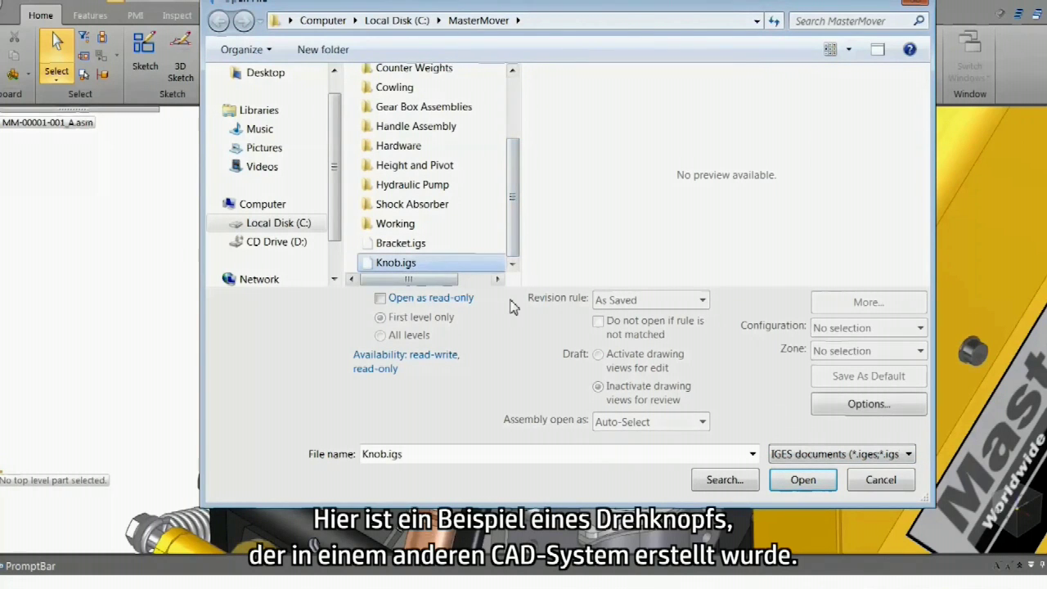
# - Import Knob.igs as a new part using the iso metric part.par template
pyautogui.click(804, 479)
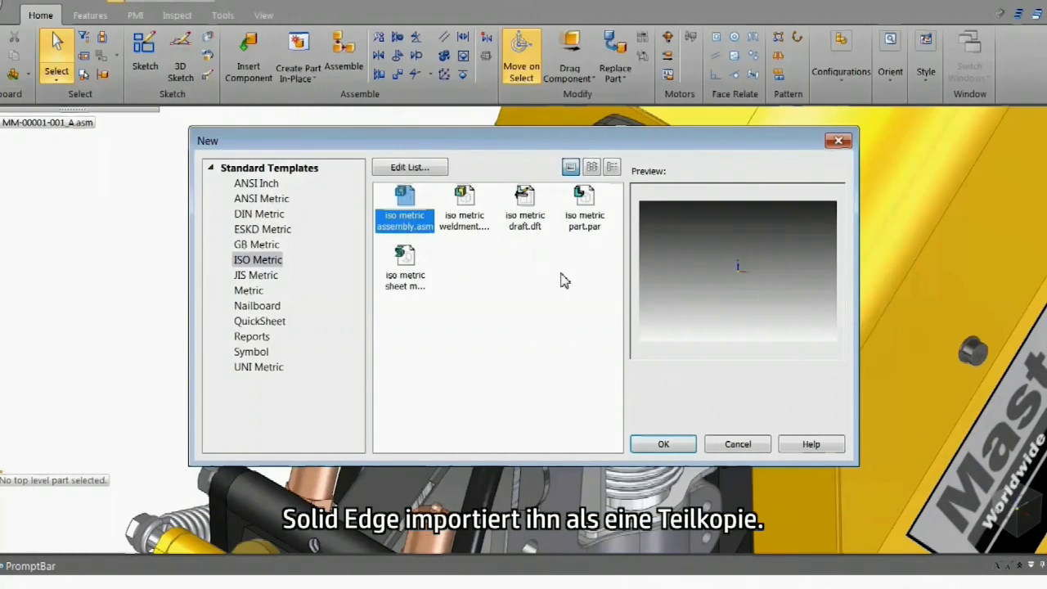
pyautogui.click(585, 227)
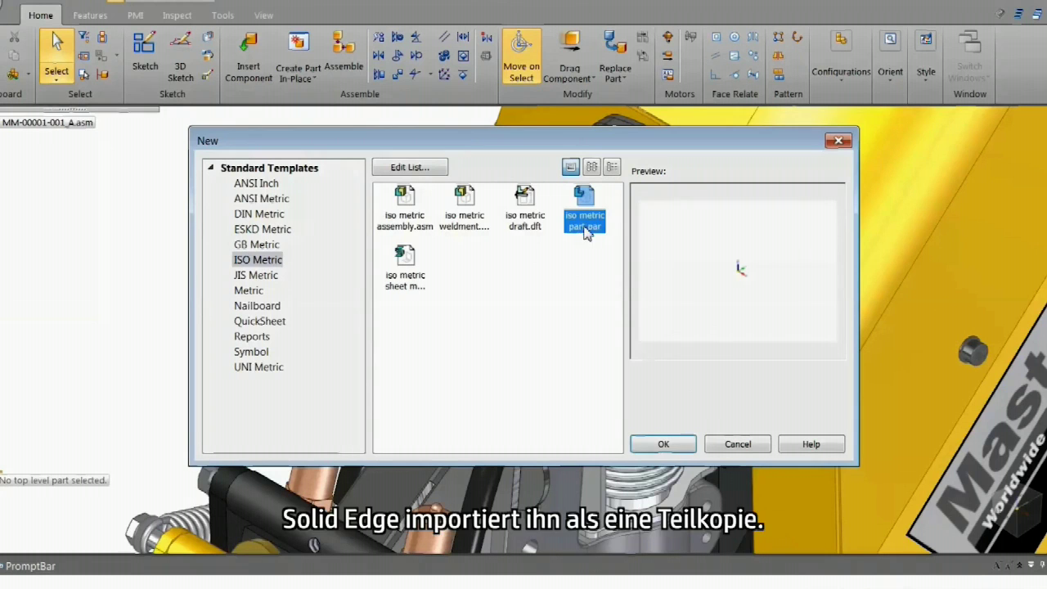
pyautogui.click(686, 445)
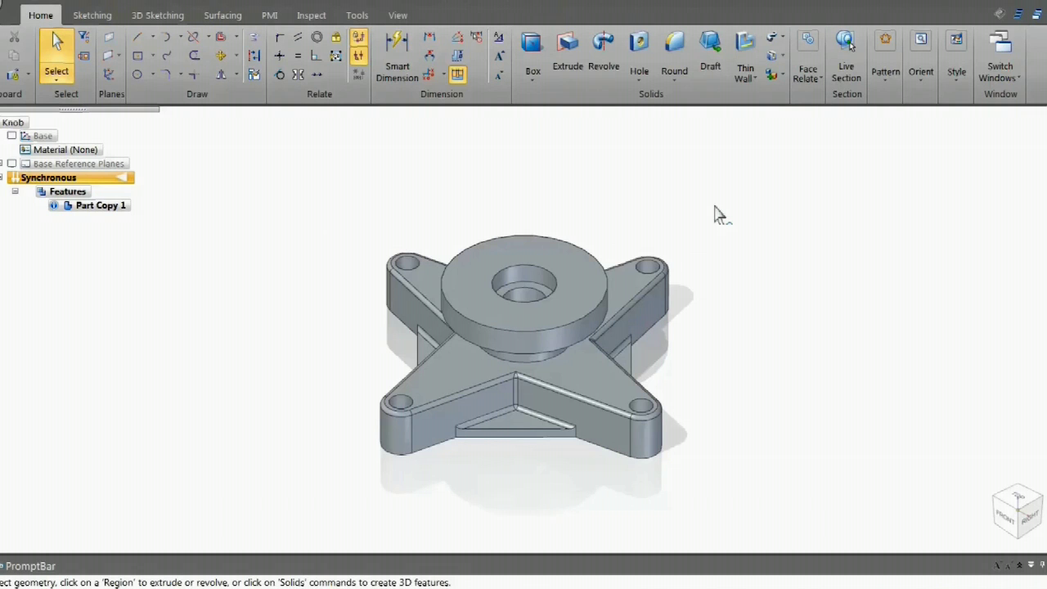
# - Assign Stainless steel as the knob's material and paint its body with the Gray style
pyautogui.rightClick(89, 151)
pyautogui.click(259, 216)
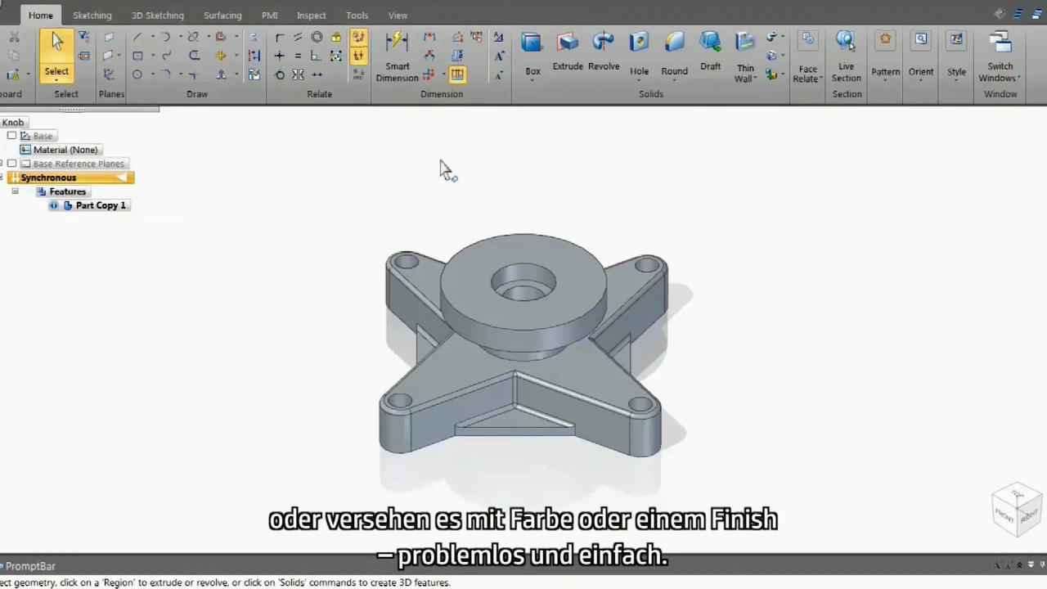
pyautogui.click(398, 15)
pyautogui.click(501, 75)
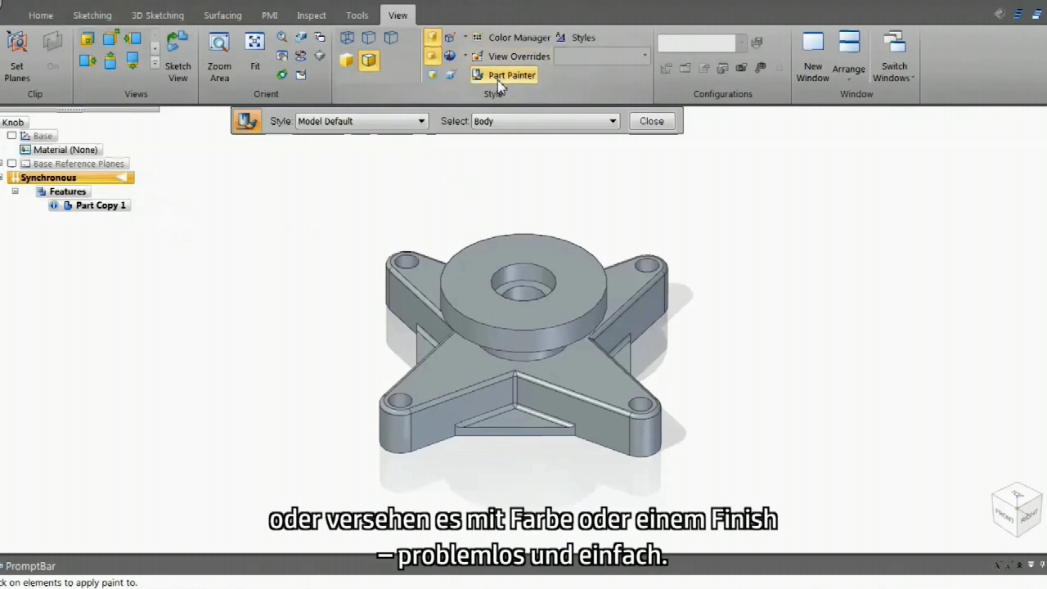
pyautogui.click(418, 122)
pyautogui.click(375, 195)
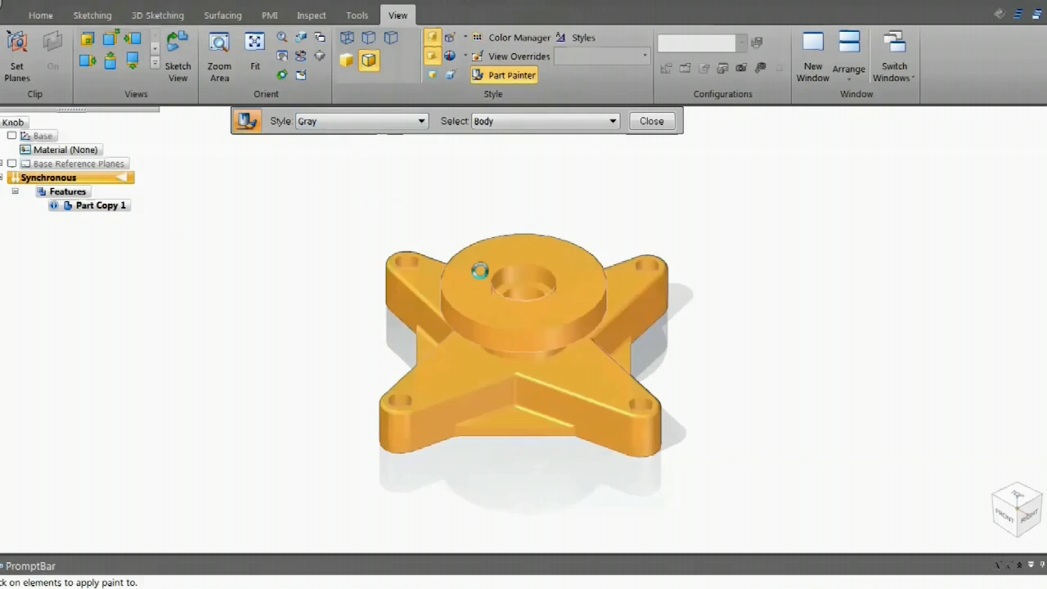
pyautogui.click(473, 269)
pyautogui.click(653, 121)
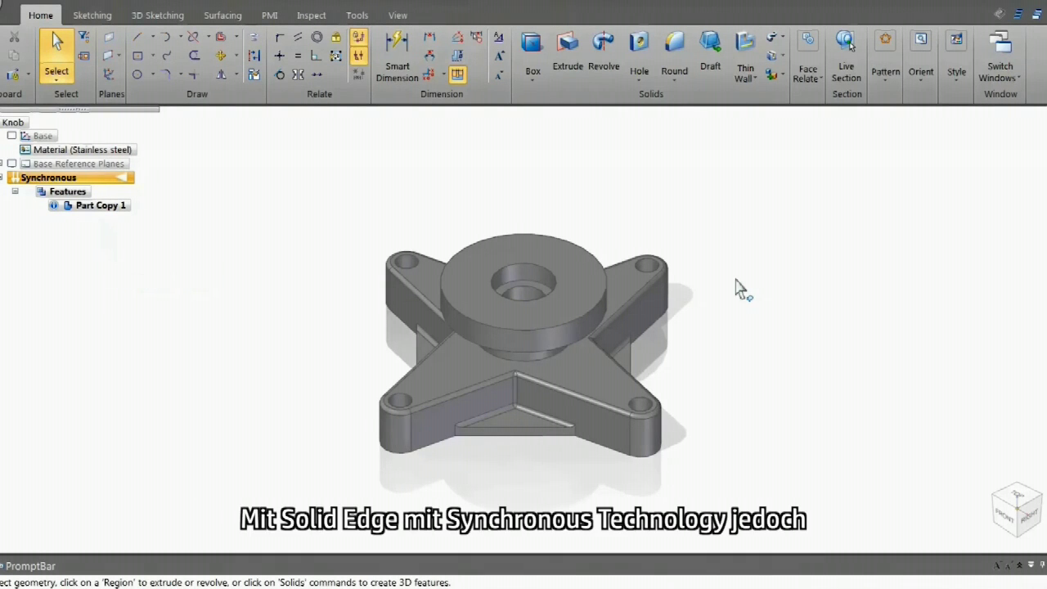
# - Select the coplanar triangular rib faces and drag them to a new position
pyautogui.click(520, 419)
pyautogui.click(520, 417)
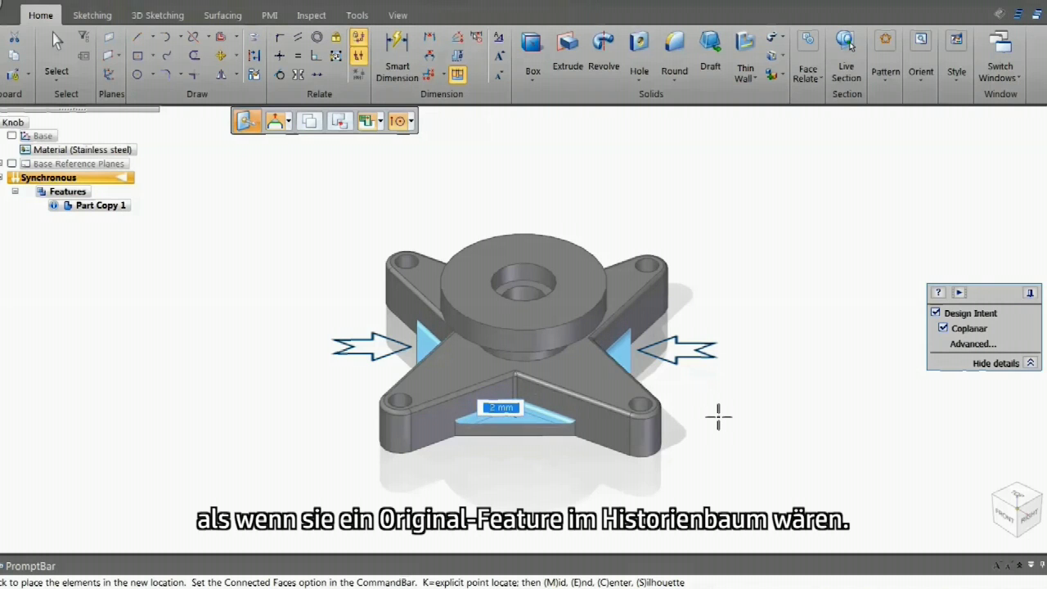
pyautogui.click(717, 419)
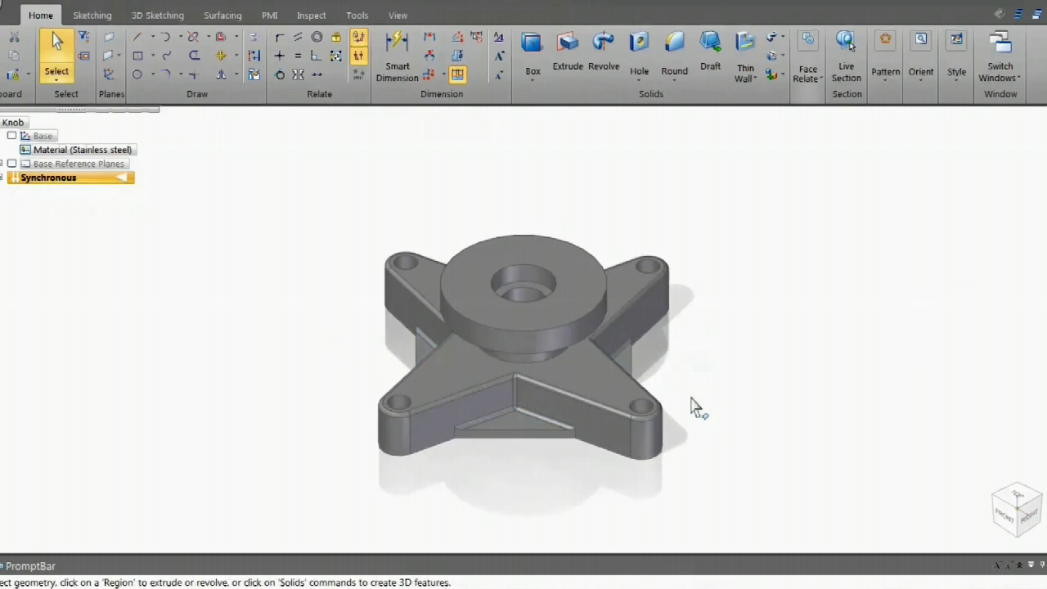
# - Resize the knob's corner holes from Ø12 mm to 9 mm diameter
pyautogui.click(404, 406)
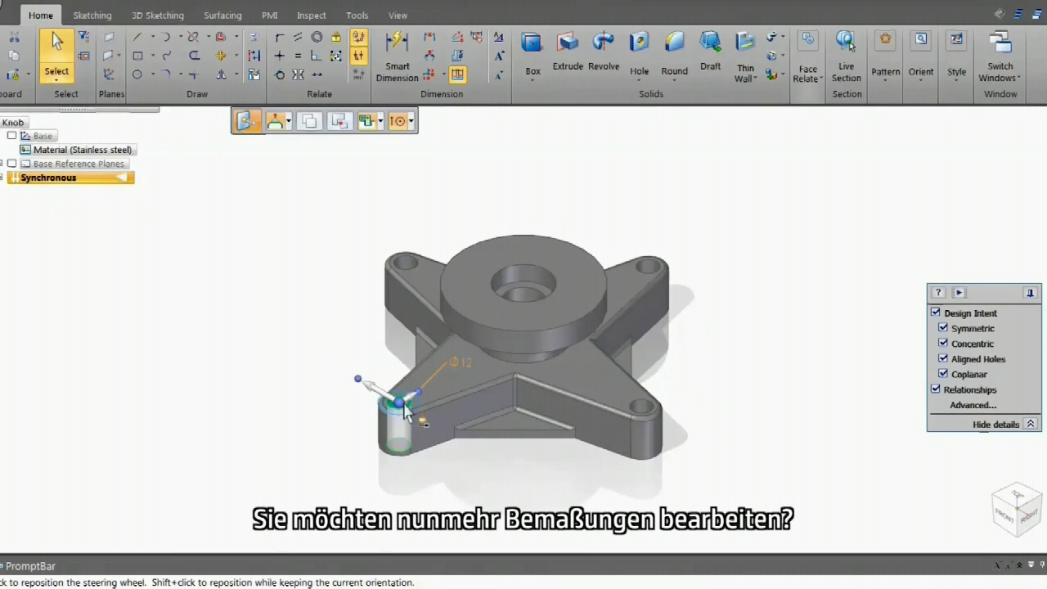
pyautogui.click(458, 365)
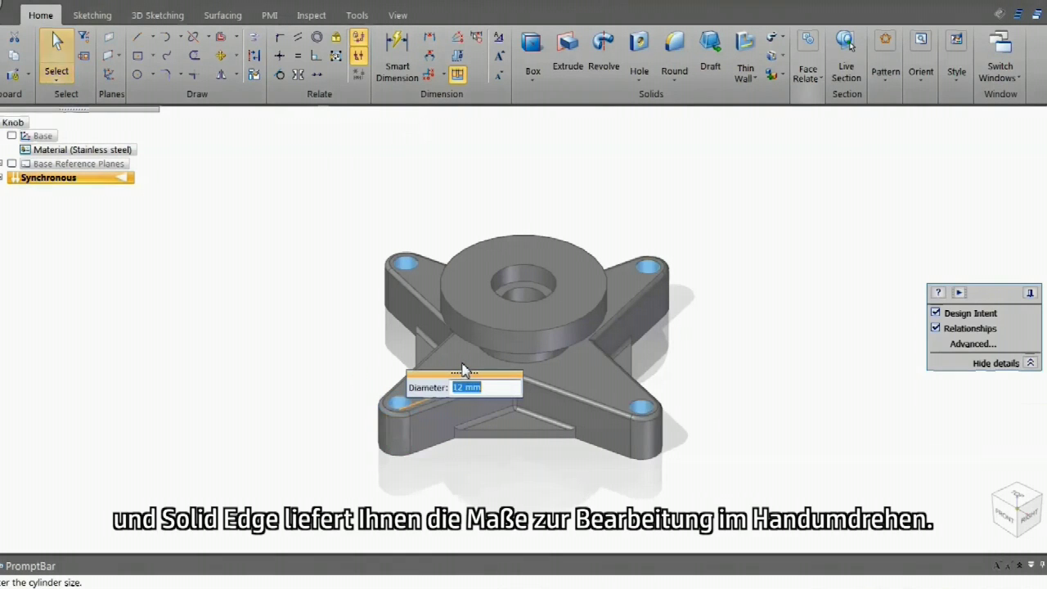
pyautogui.scroll(1, 479, 393)
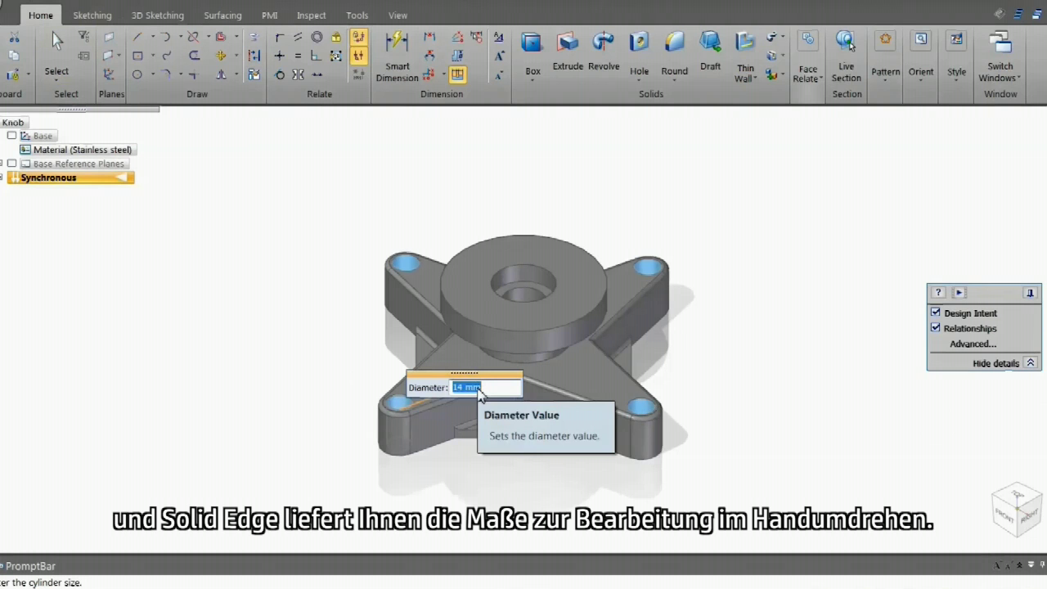
pyautogui.scroll(-2, 481, 395)
pyautogui.scroll(-3, 479, 395)
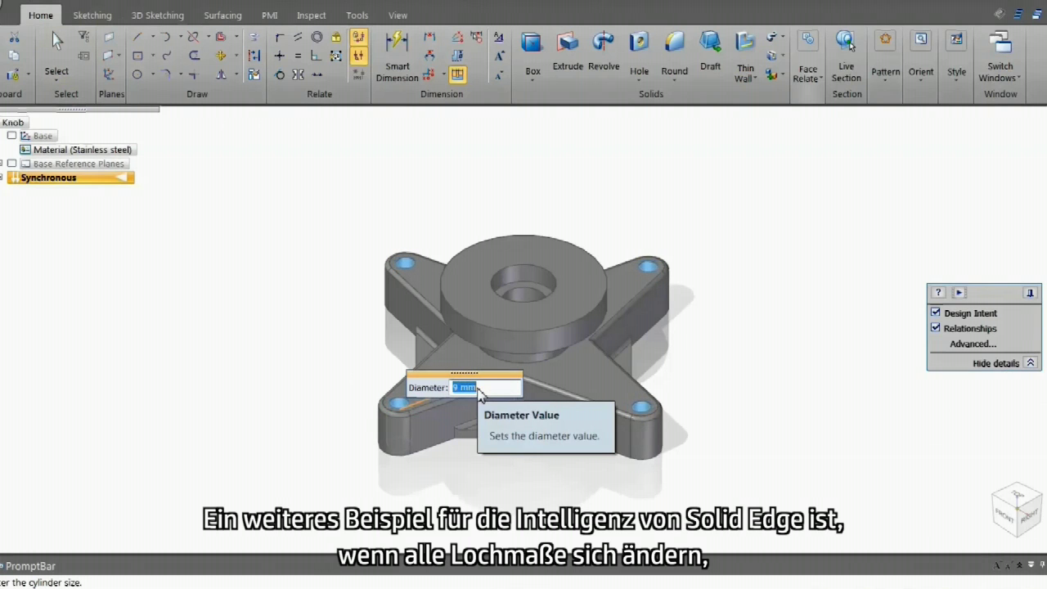
pyautogui.scroll(5, 481, 396)
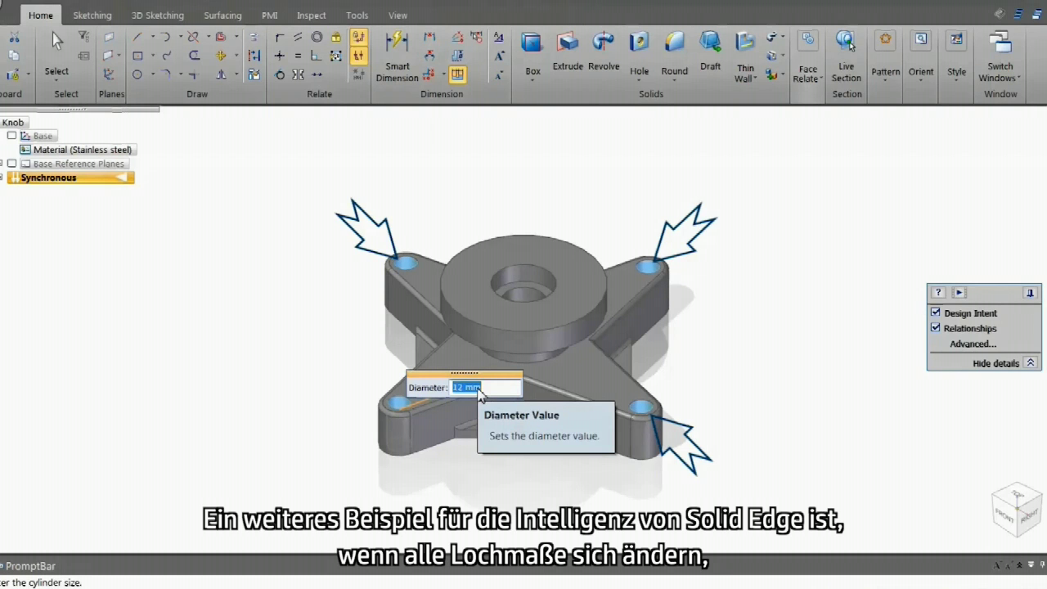
pyautogui.scroll(-2, 481, 396)
pyautogui.click(299, 240)
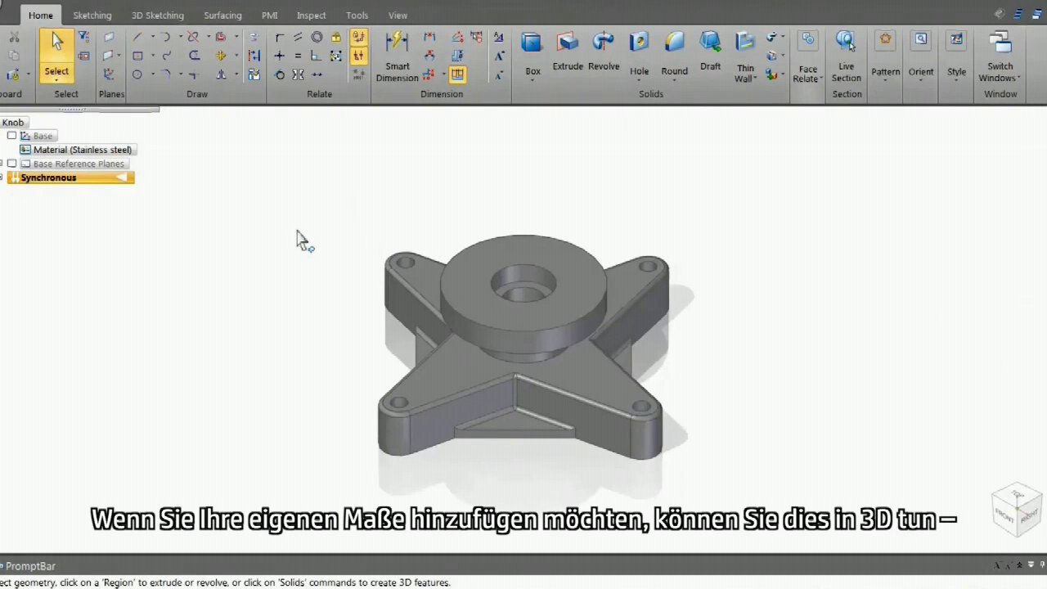
# - Change the central boss diameter from 81 to 85
pyautogui.click(456, 326)
pyautogui.click(490, 287)
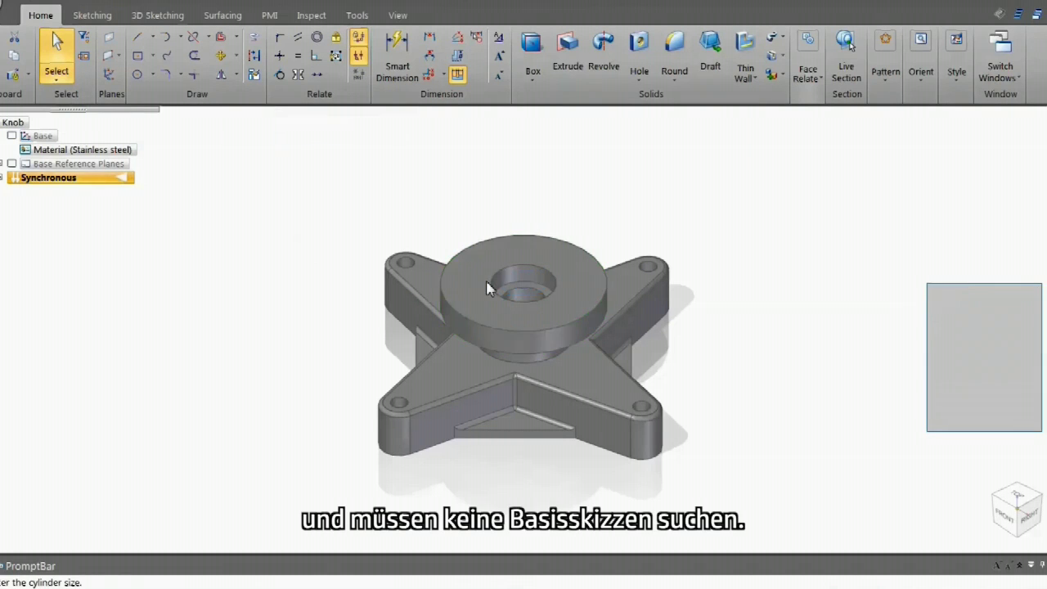
pyautogui.write('85')
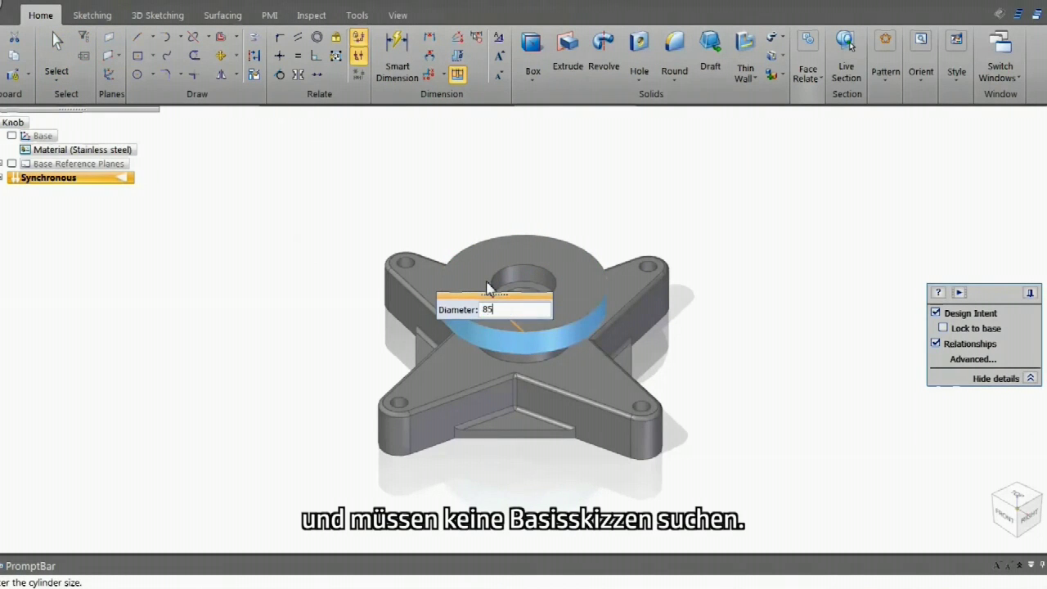
pyautogui.press('Return')
# - Add a Smart Dimension to the boss height and change it from 13 mm to 15 mm
pyautogui.rightClick(299, 320)
pyautogui.click(276, 309)
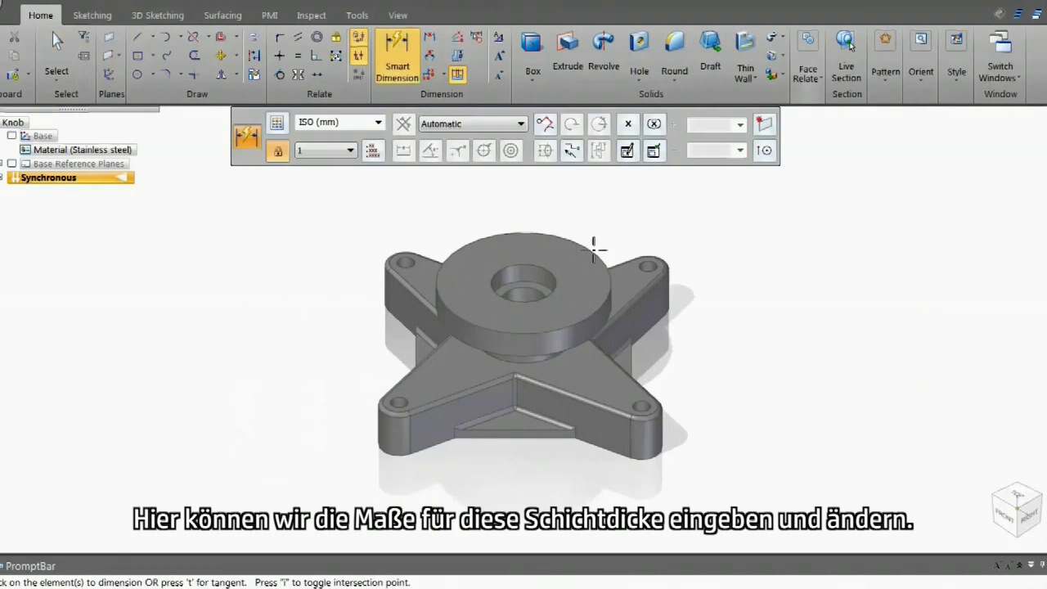
pyautogui.click(619, 325)
pyautogui.click(624, 264)
pyautogui.click(677, 225)
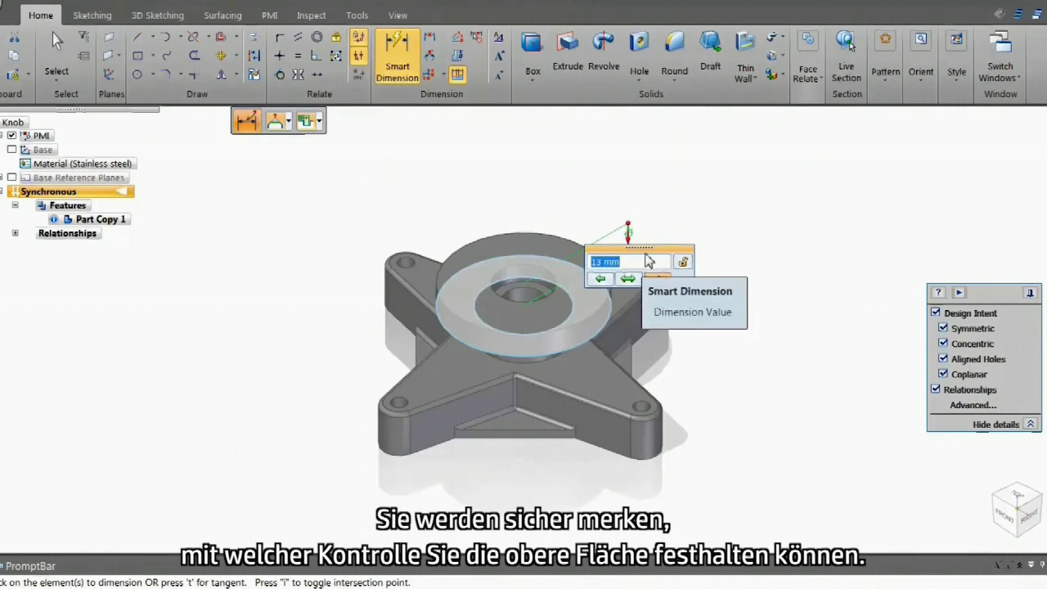
pyautogui.scroll(1, 646, 262)
pyautogui.scroll(1, 670, 277)
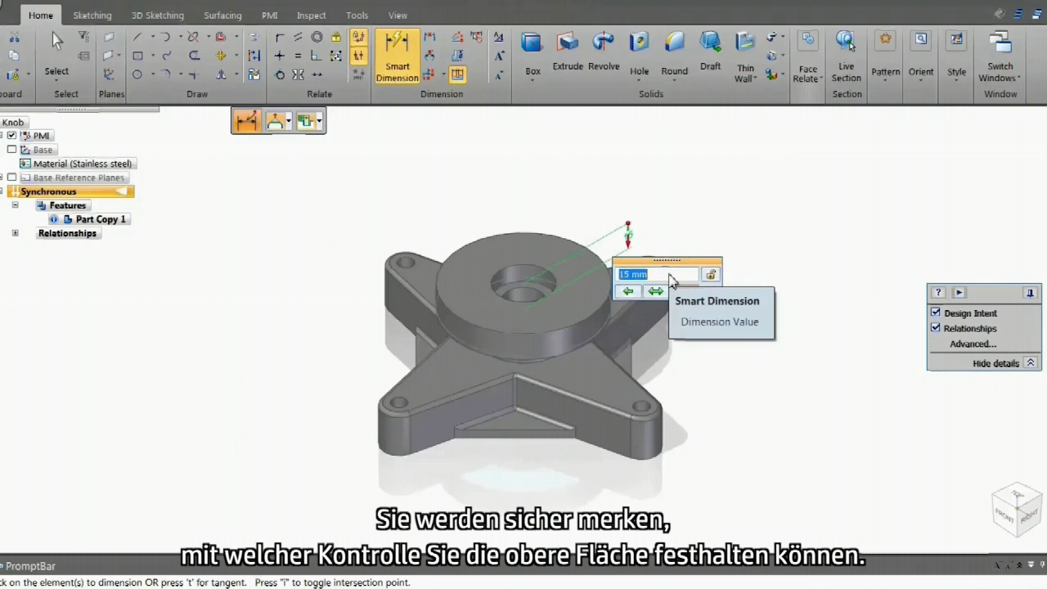
pyautogui.press('Escape')
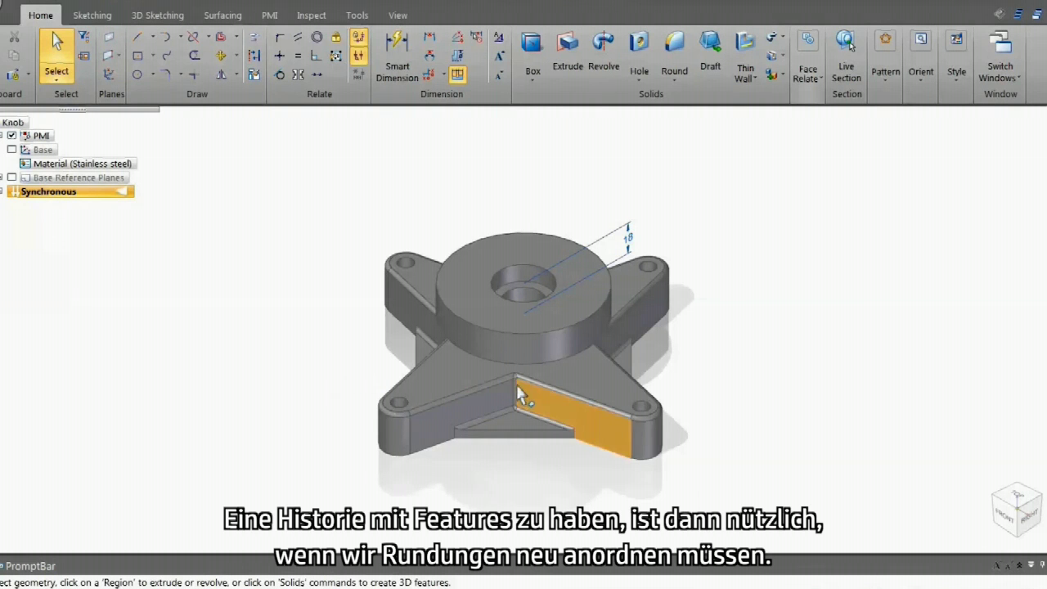
# - Apply Reorder Rounds to the fillet corner where the central rib meets the arms
pyautogui.scroll(5, 516, 385)
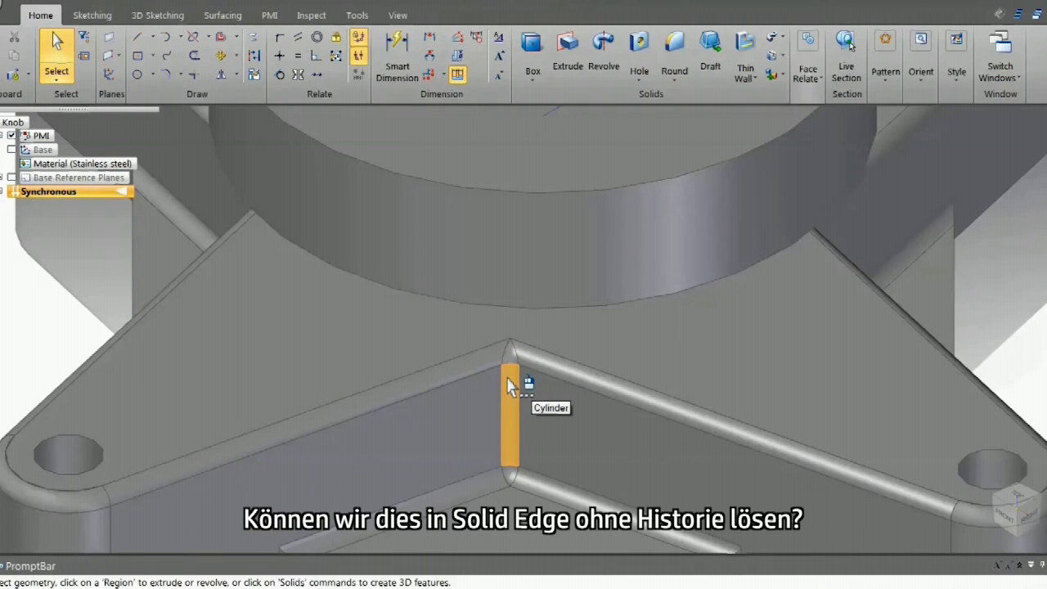
pyautogui.click(511, 362)
pyautogui.rightClick(513, 363)
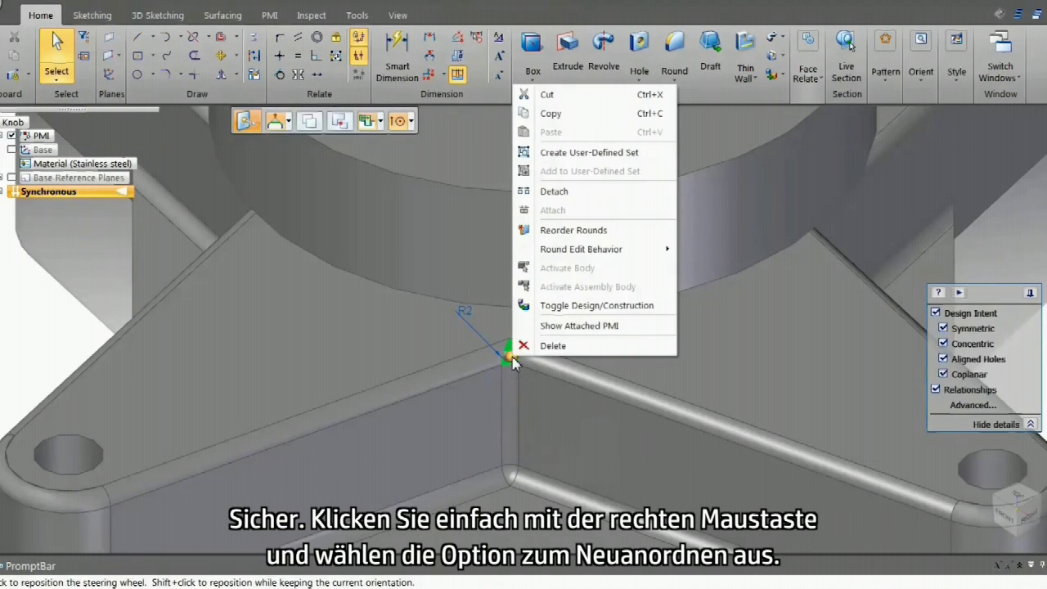
pyautogui.click(579, 231)
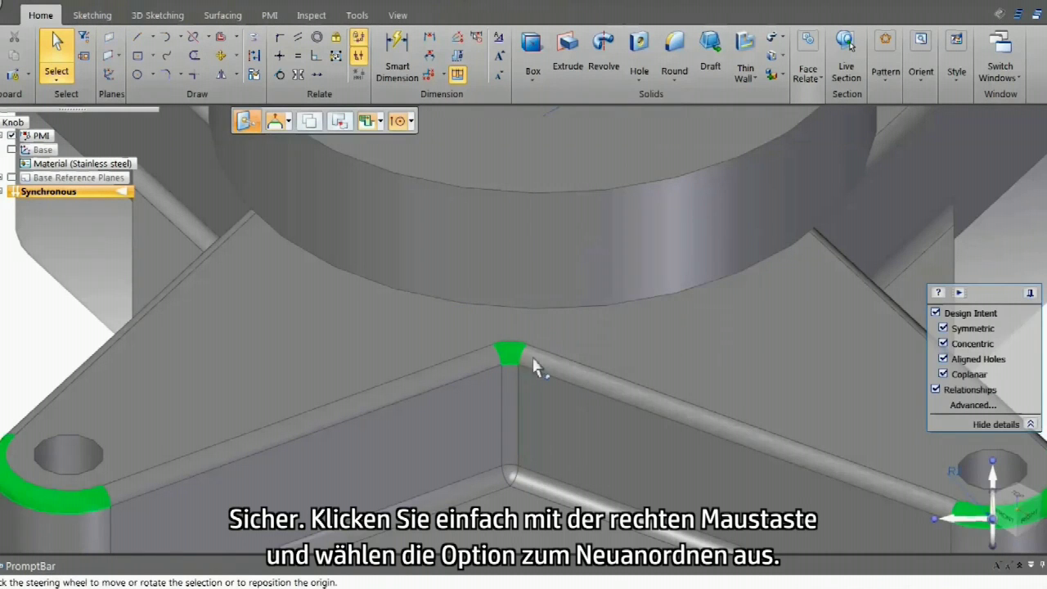
pyautogui.scroll(3, 534, 370)
pyautogui.scroll(-5, 534, 370)
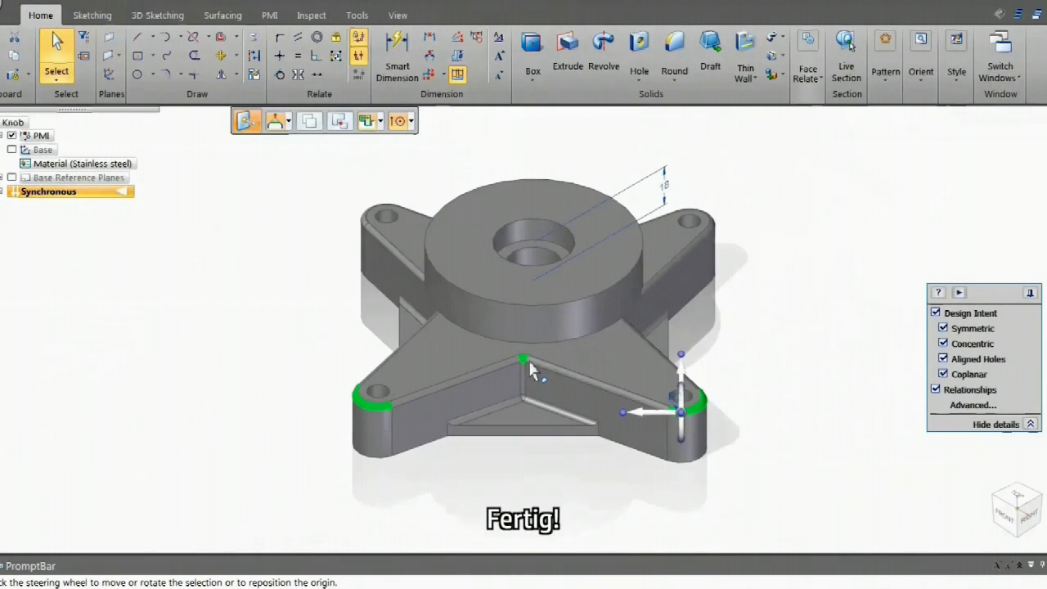
# - Change the rib's 2 mm rounds to 3 mm, then to a 4 mm radius
pyautogui.click(754, 350)
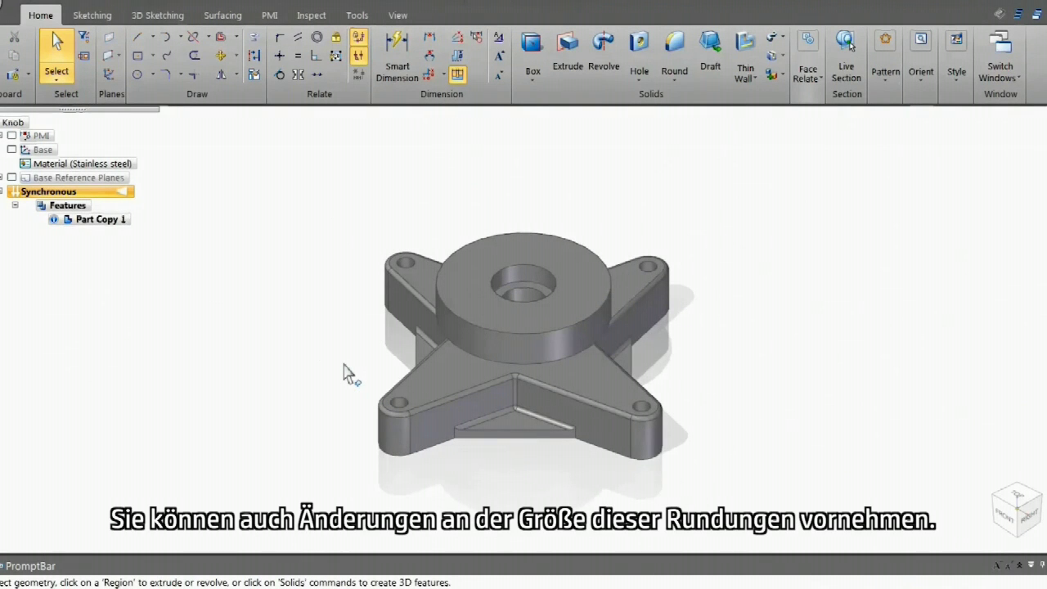
pyautogui.click(494, 397)
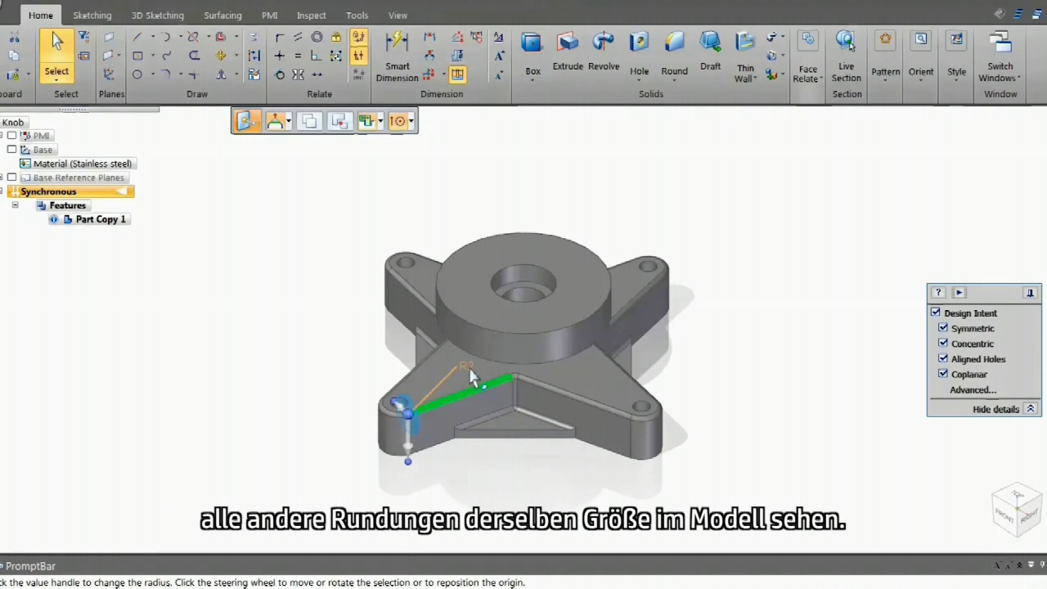
pyautogui.click(473, 378)
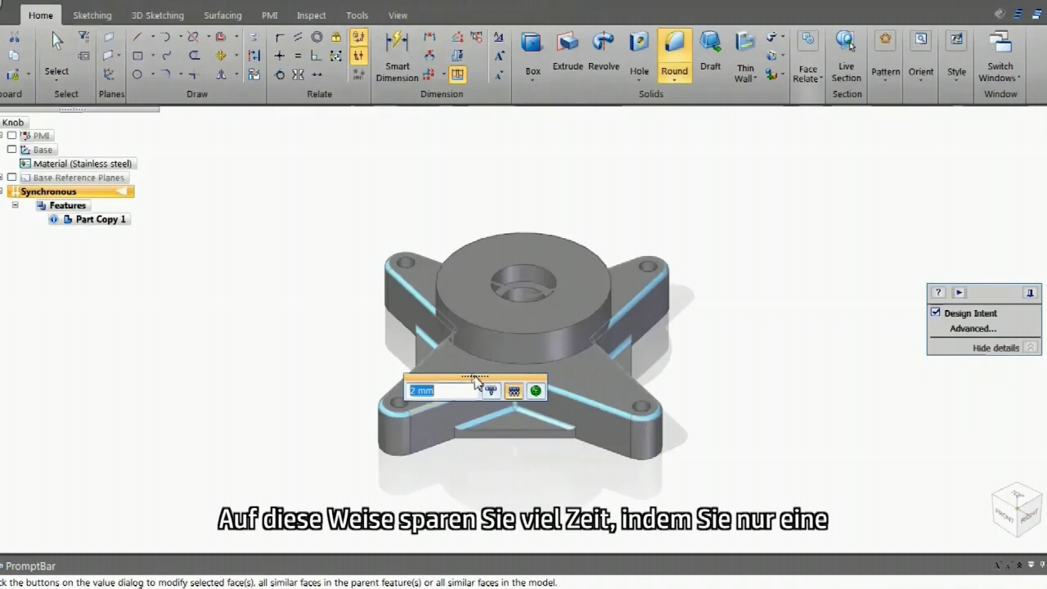
pyautogui.moveTo(488, 401); pyautogui.dragTo(516, 463)
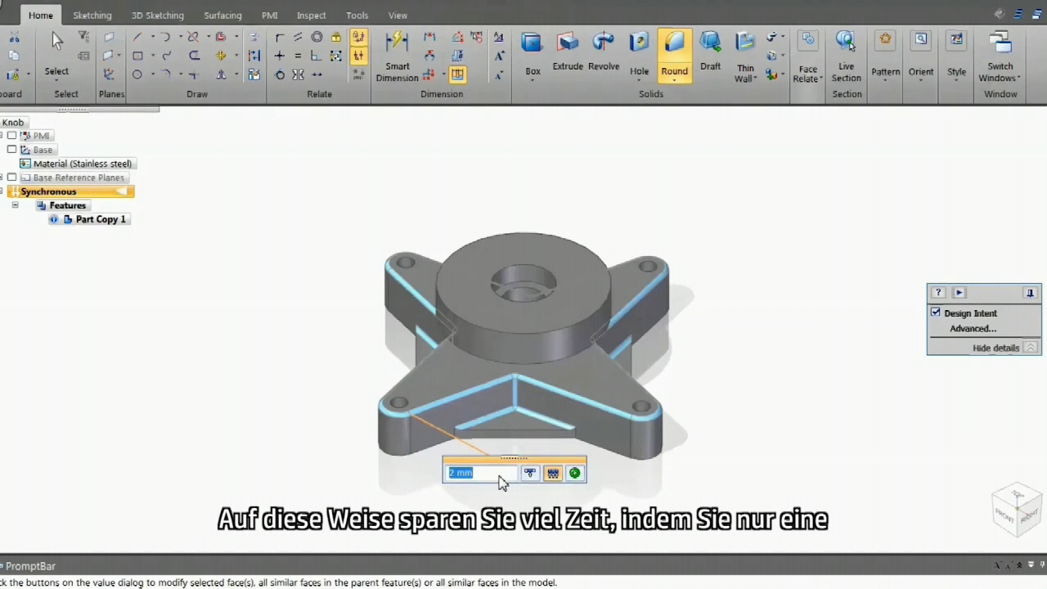
pyautogui.press('Return')
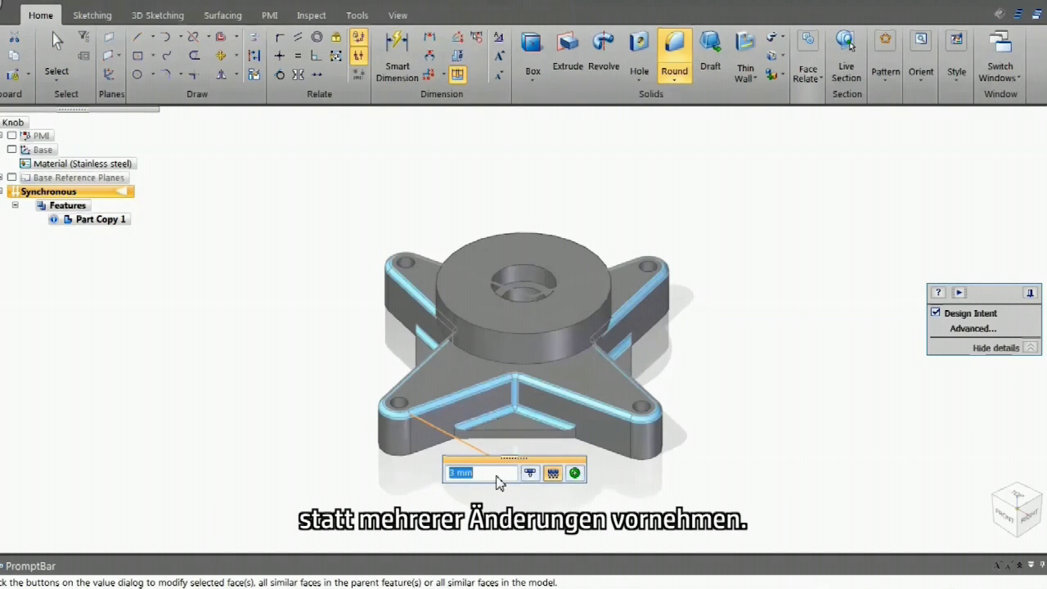
pyautogui.write('4')
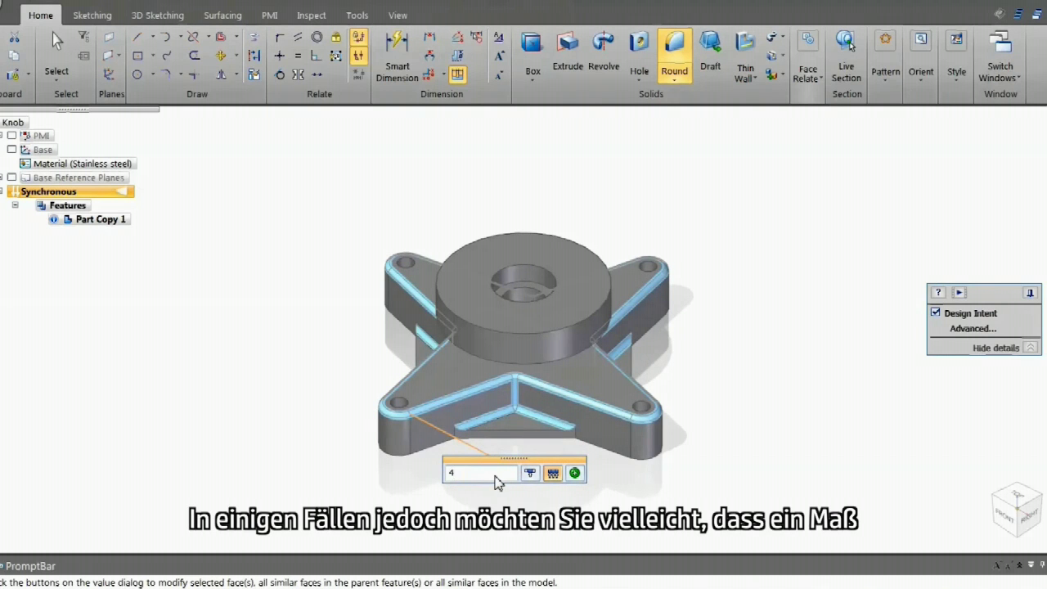
pyautogui.press('Return')
pyautogui.press('Escape')
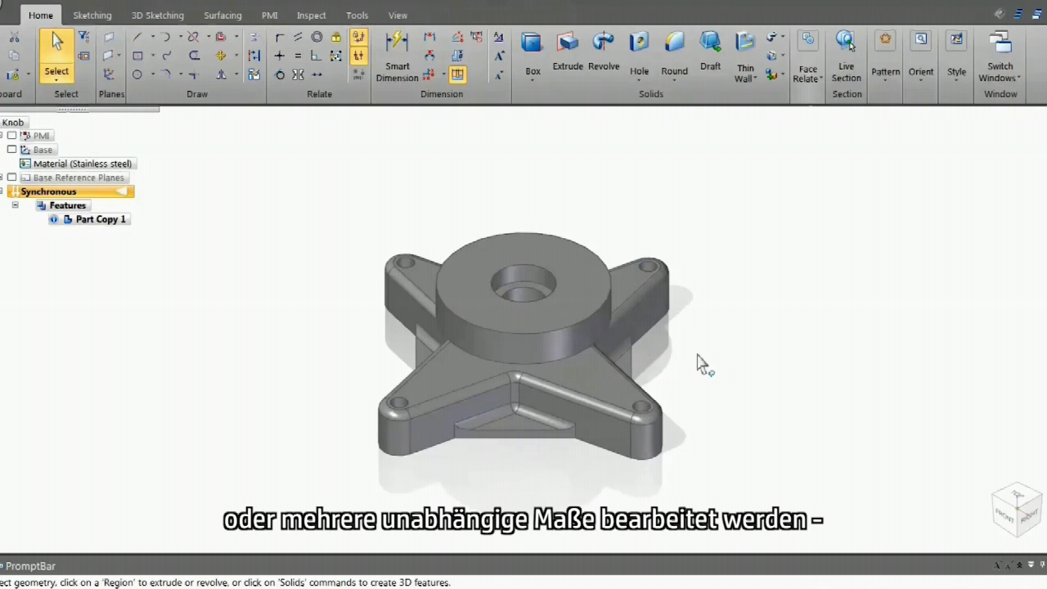
# - Undo the round radius change, inspect the central hole, then pan the model left
pyautogui.hotkey('ctrl', 'z')
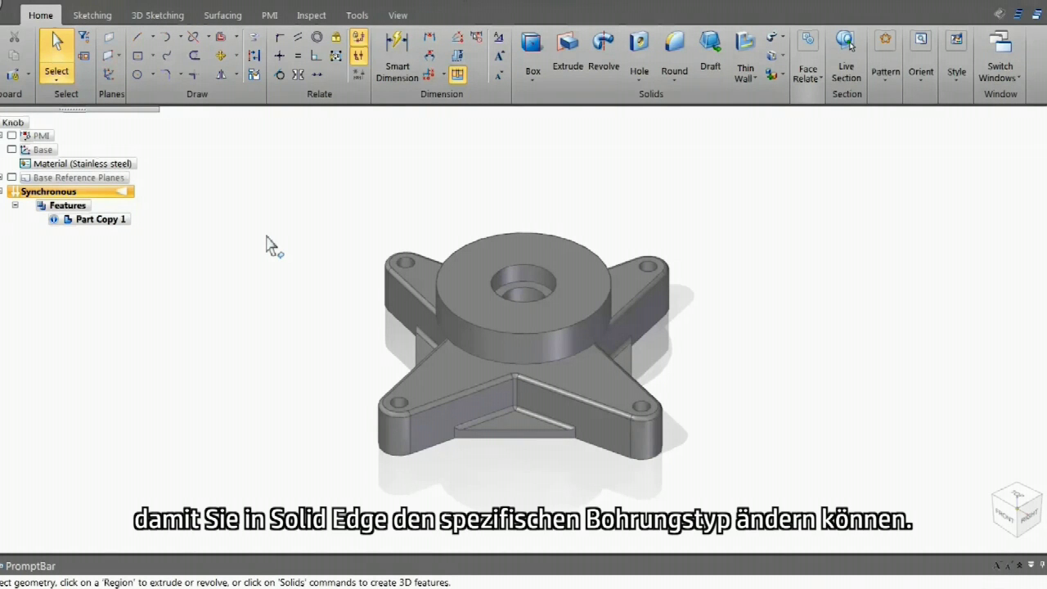
pyautogui.click(524, 303)
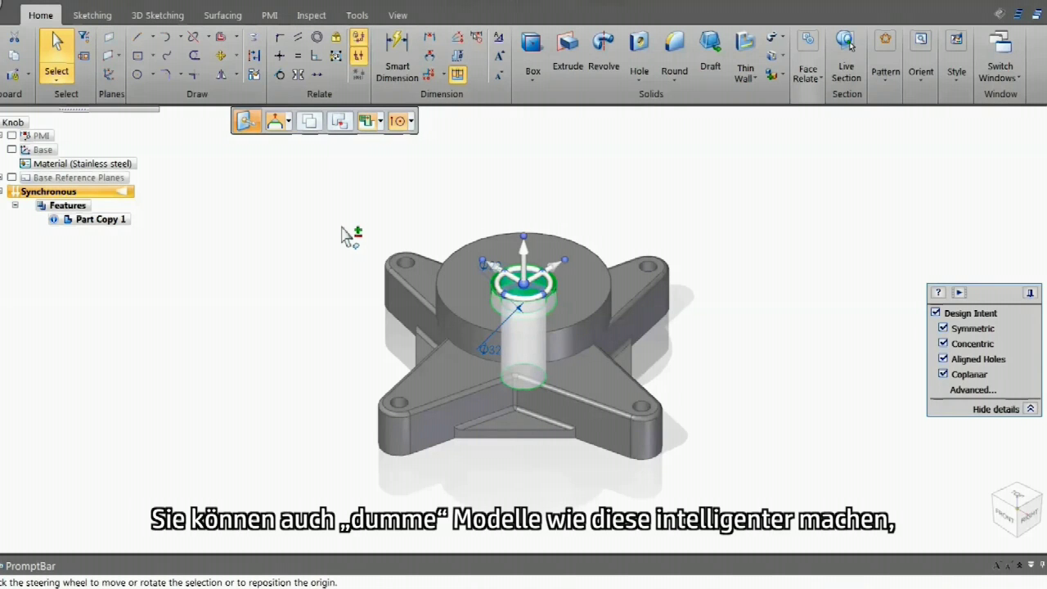
pyautogui.press('Escape')
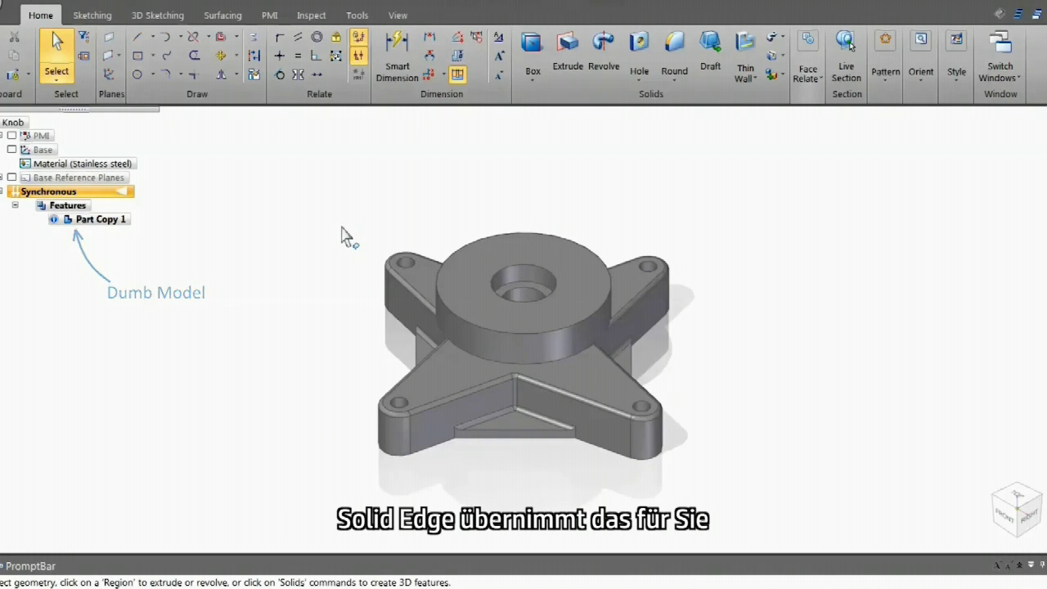
pyautogui.keyDown('shift'); pyautogui.moveTo(342, 236); pyautogui.dragTo(100, 240, button='middle'); pyautogui.keyUp('shift')
# - Run Recognize Holes and accept the 22 mm counterbore and four 9 mm holes
pyautogui.click(640, 73)
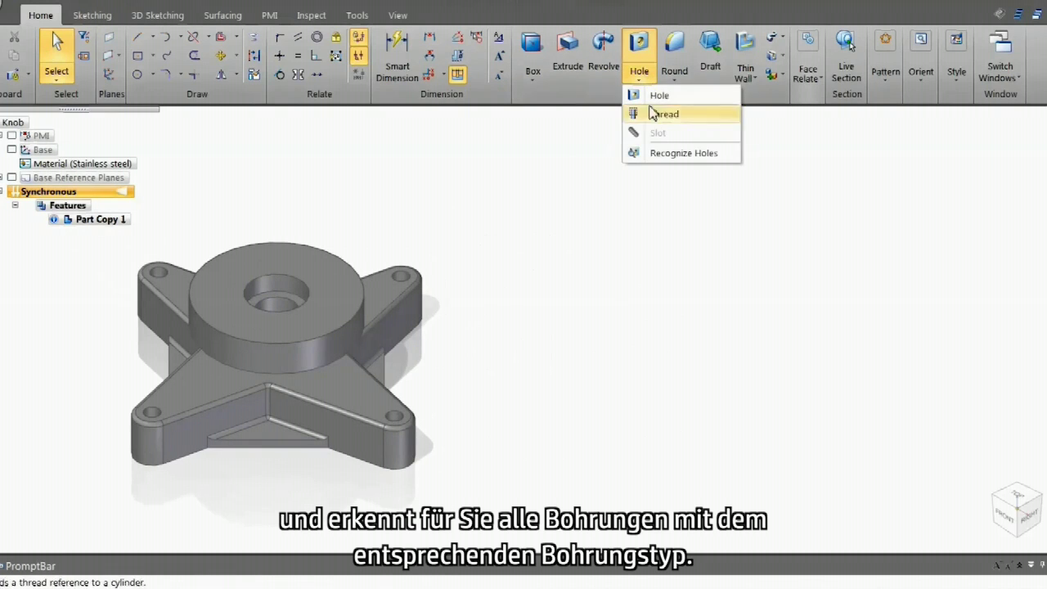
pyautogui.click(663, 154)
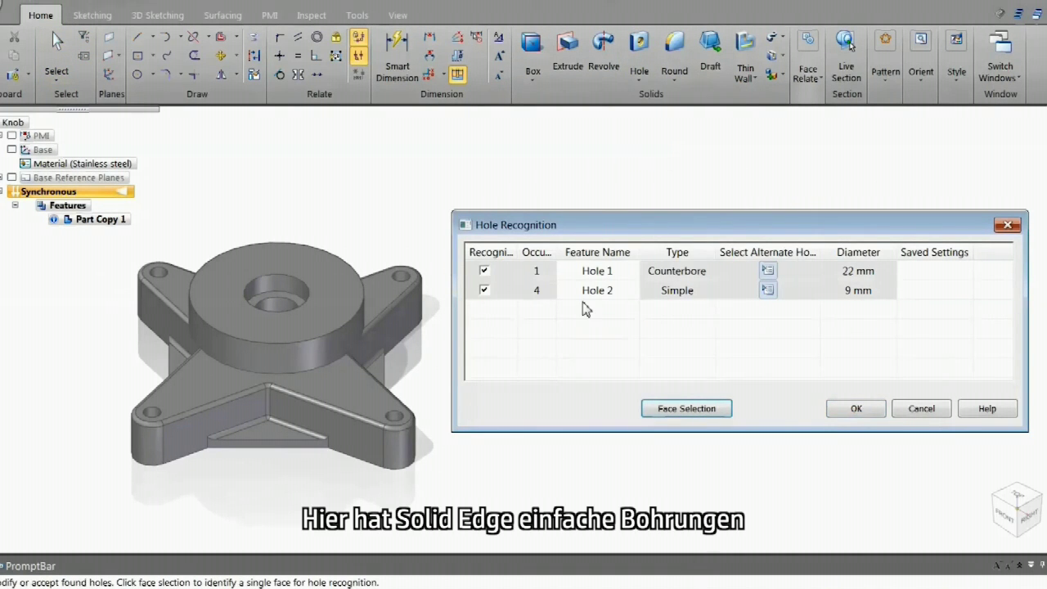
pyautogui.moveTo(591, 297)
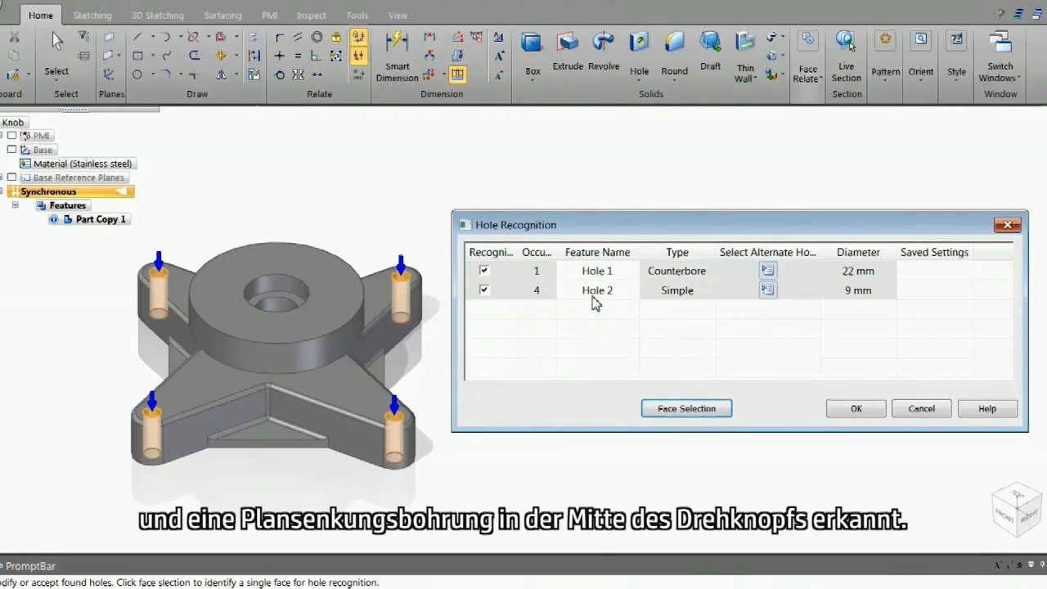
pyautogui.moveTo(600, 278)
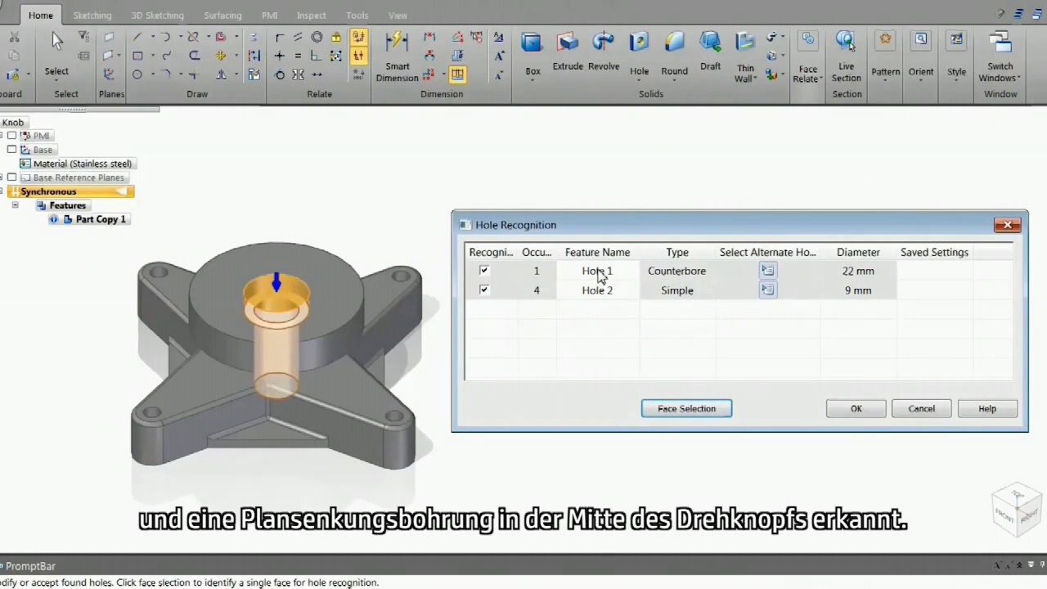
pyautogui.click(857, 408)
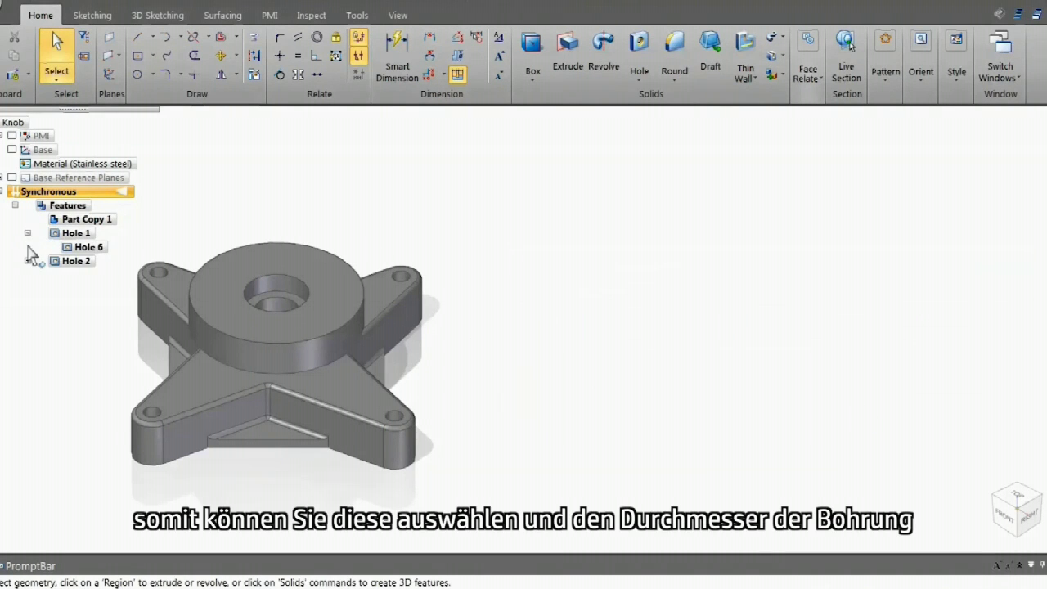
# - Edit centre Hole 6 under Hole 2 to the ISO Metric standard at size M12
pyautogui.click(27, 261)
pyautogui.click(86, 249)
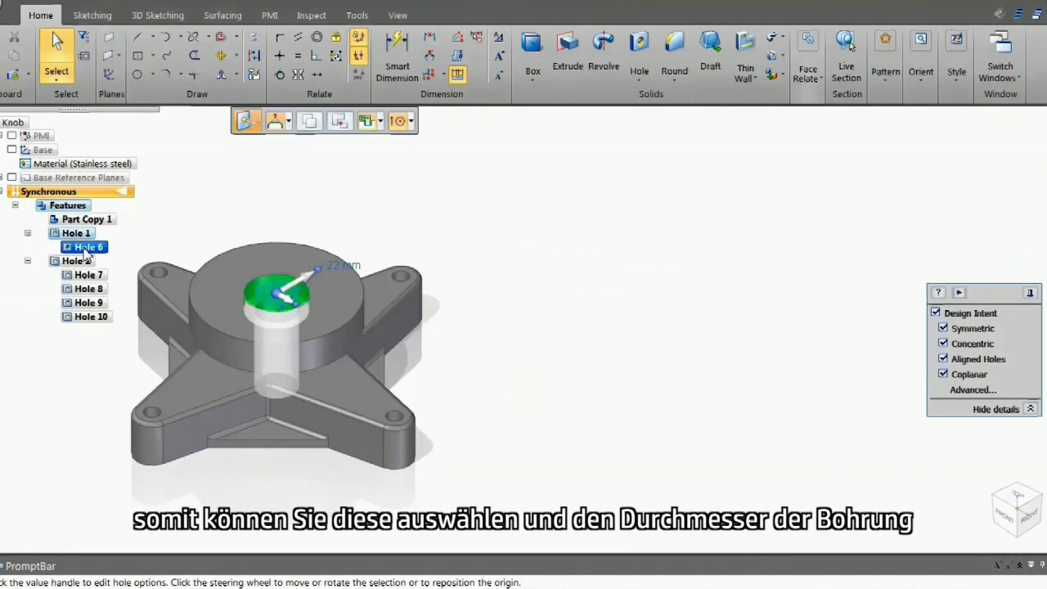
pyautogui.click(319, 270)
pyautogui.click(280, 122)
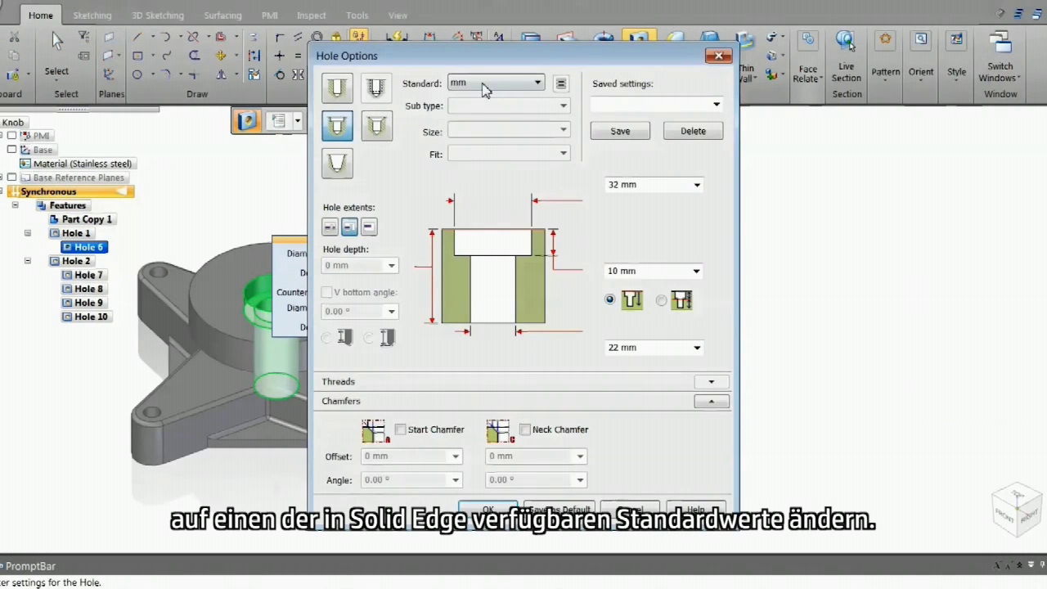
pyautogui.click(482, 83)
pyautogui.click(478, 131)
pyautogui.click(507, 131)
pyautogui.click(491, 189)
pyautogui.click(494, 513)
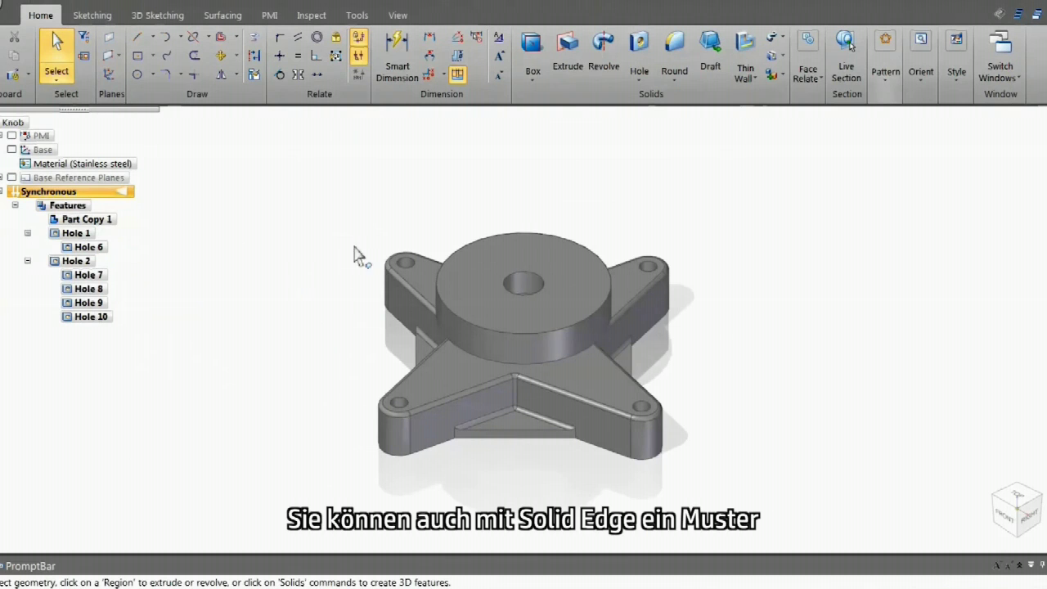
# - Run Recognize Hole Patterns on the knob's holes, accept the circular pattern, and select Pattern 1
pyautogui.click(886, 61)
pyautogui.click(894, 120)
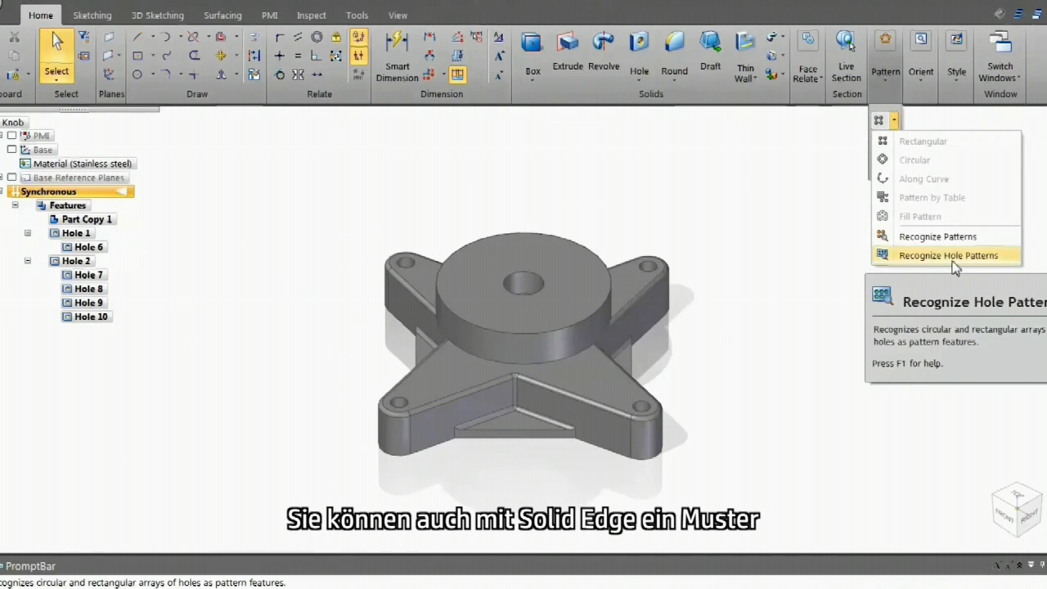
pyautogui.click(950, 256)
pyautogui.moveTo(315, 191); pyautogui.dragTo(726, 468)
pyautogui.rightClick(768, 462)
pyautogui.moveTo(428, 237); pyautogui.dragTo(319, 130)
pyautogui.click(270, 312)
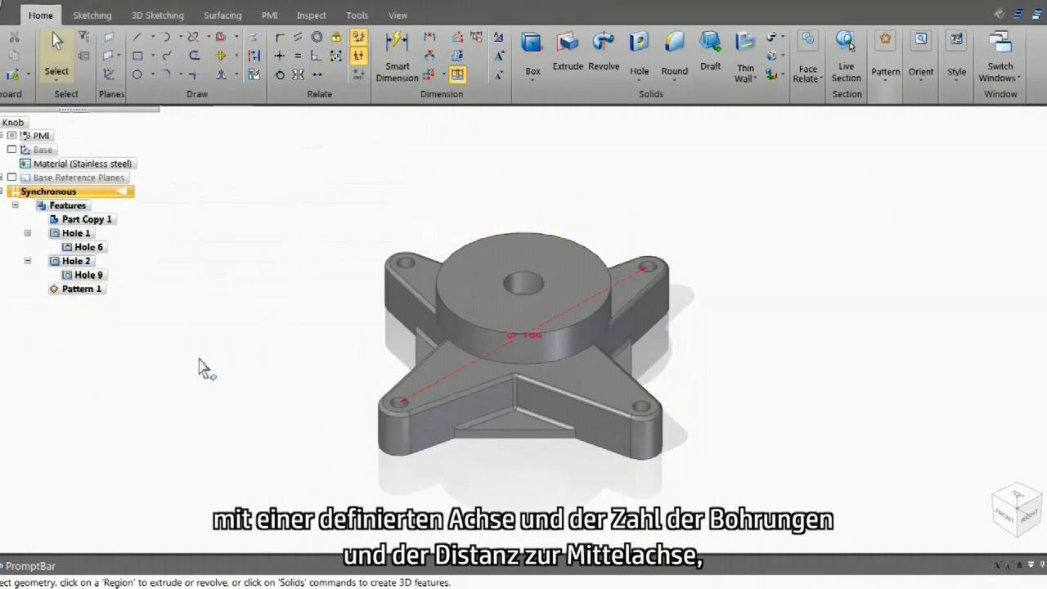
pyautogui.click(94, 291)
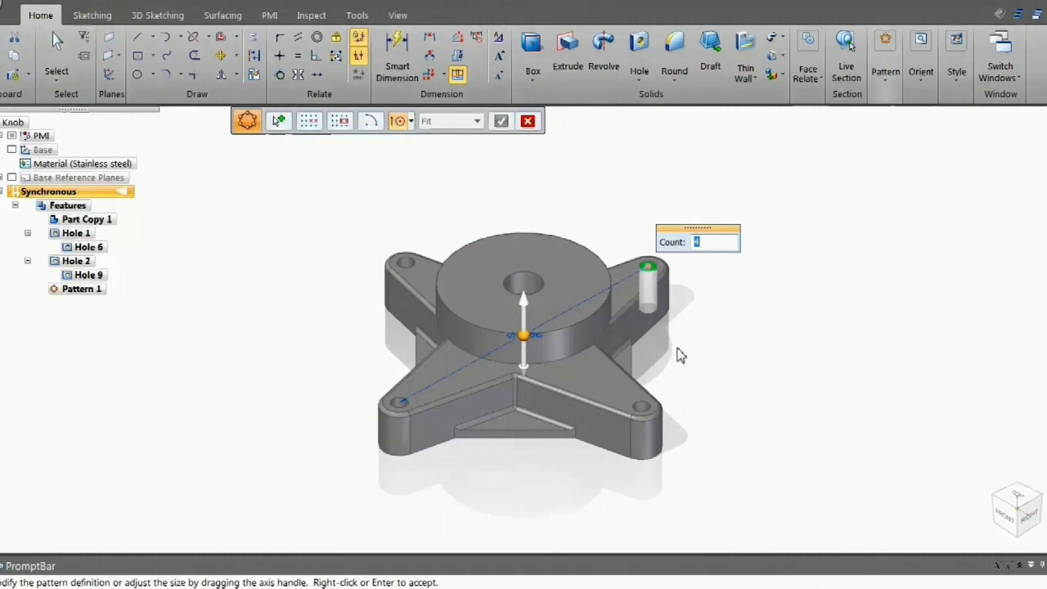
# - Finish inspecting Pattern 1, then box-select and delete the triangular recess on the front arm
pyautogui.rightClick(737, 315)
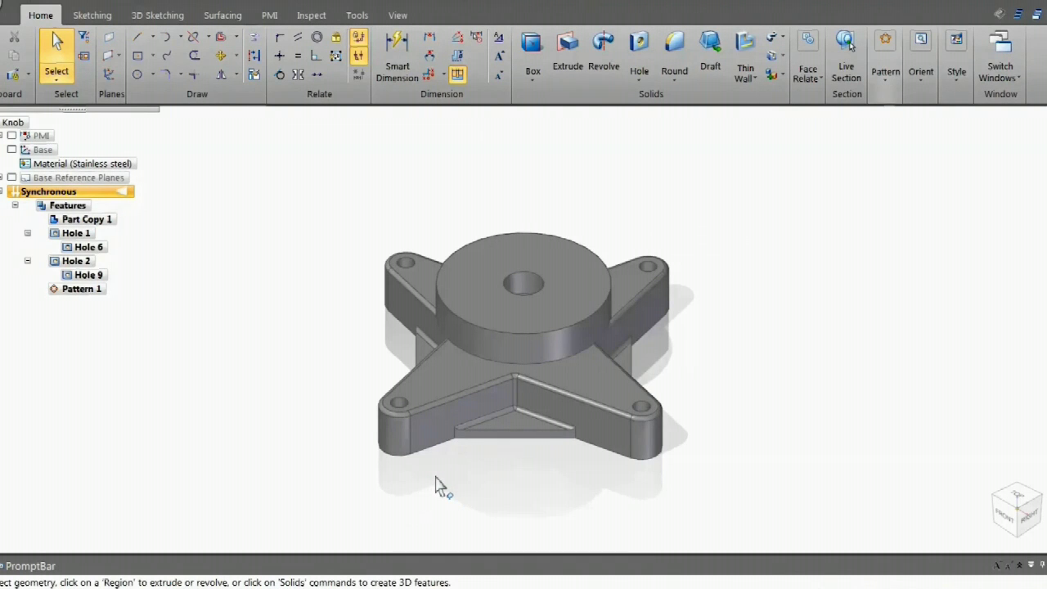
pyautogui.moveTo(436, 483); pyautogui.dragTo(599, 396)
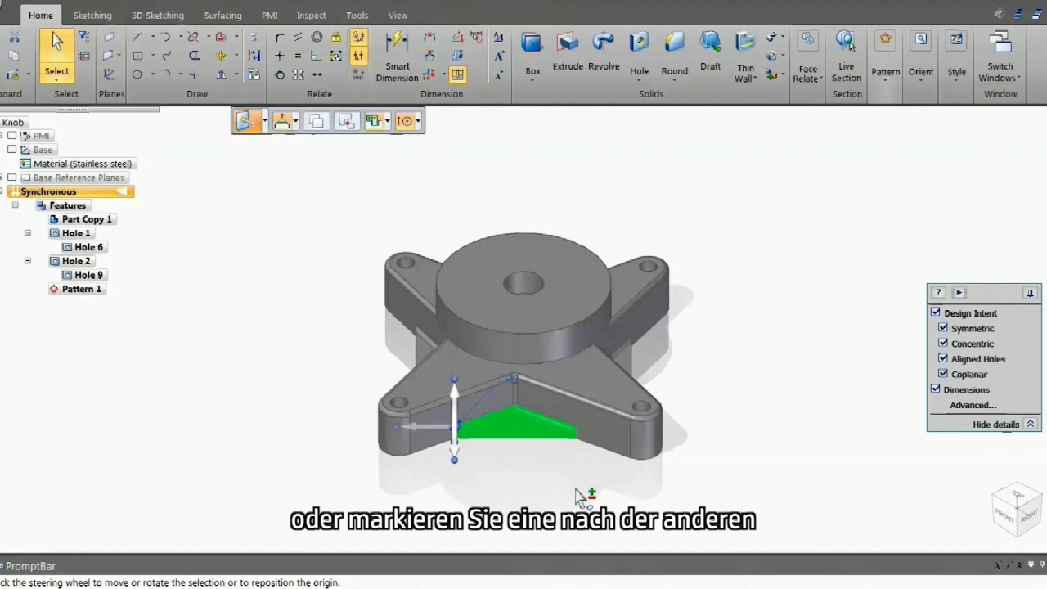
pyautogui.press('Delete')
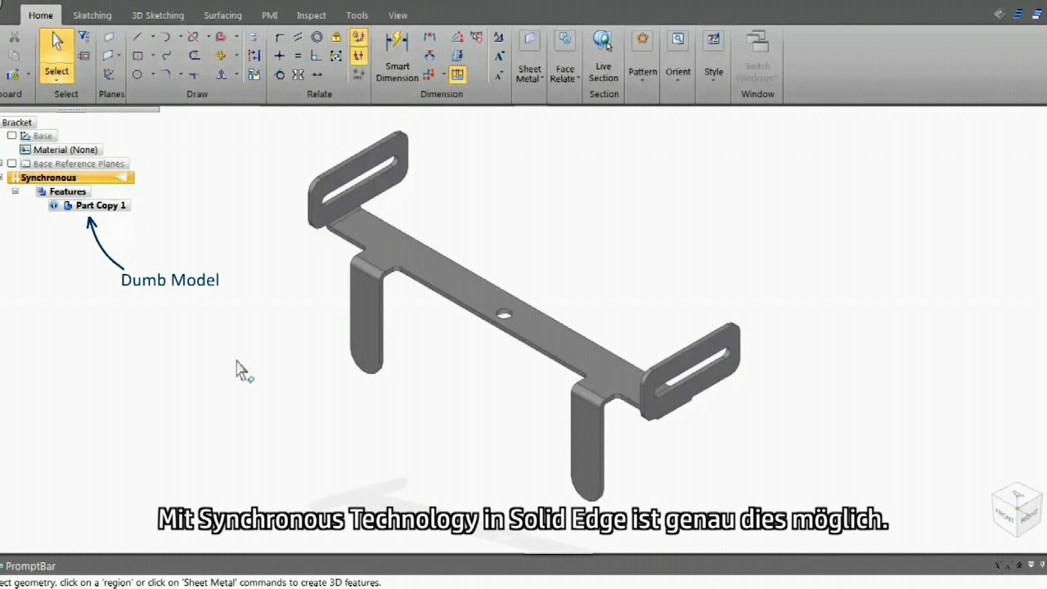
# - Add a Smart Dimension from the hole to the bar's top edge, moving the hole to 6.72 mm
pyautogui.scroll(5, 483, 342)
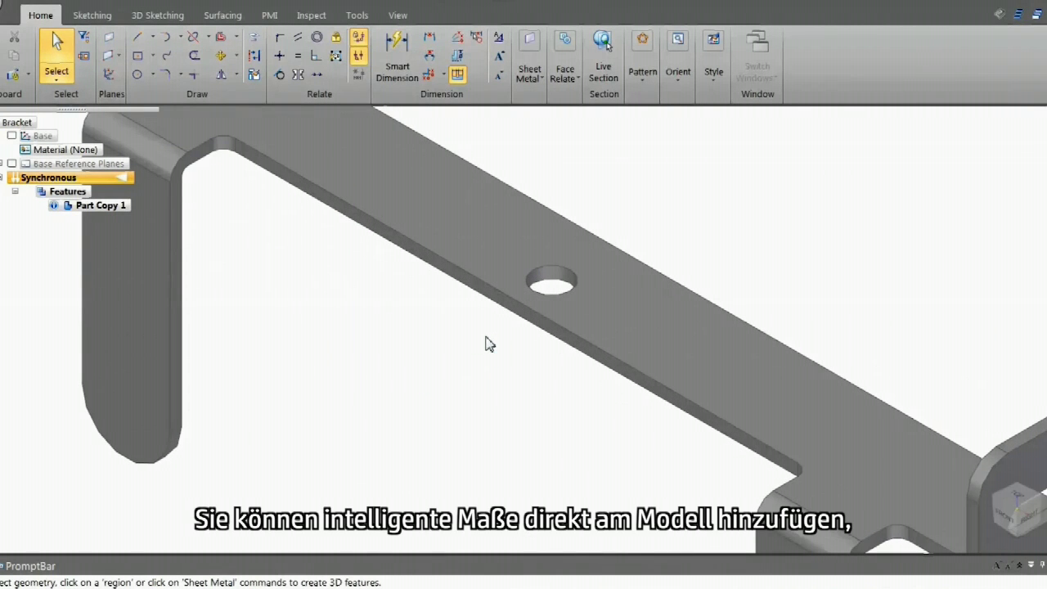
pyautogui.rightClick(486, 342)
pyautogui.click(461, 338)
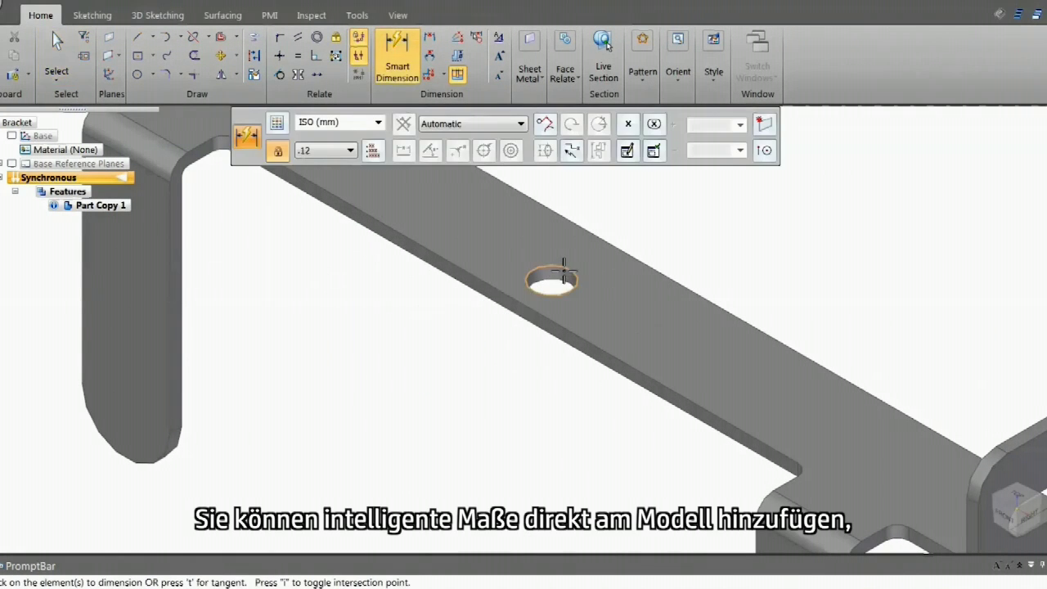
pyautogui.click(558, 283)
pyautogui.click(614, 247)
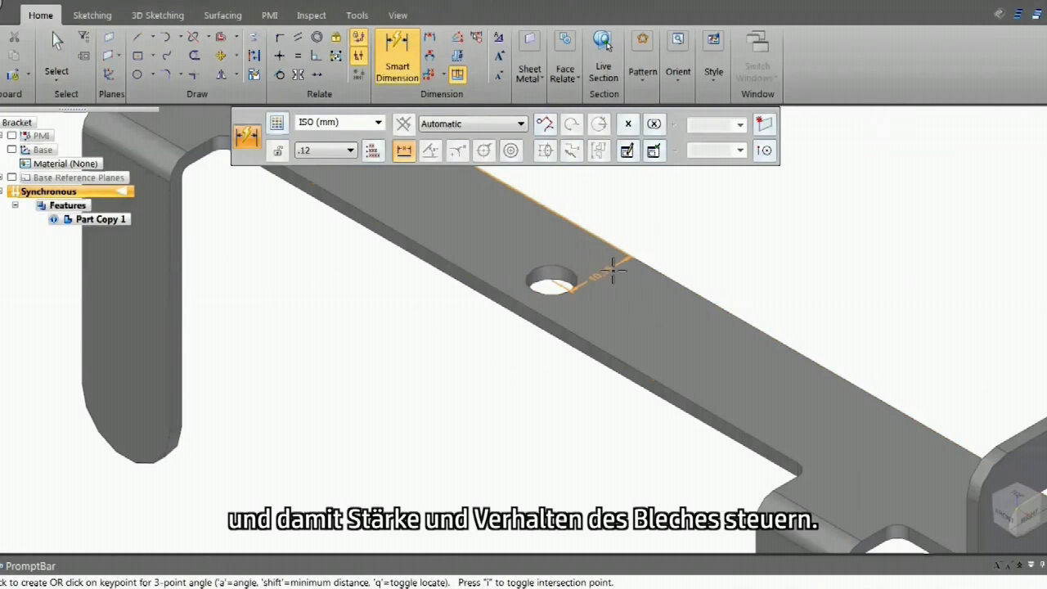
pyautogui.click(615, 255)
pyautogui.click(561, 319)
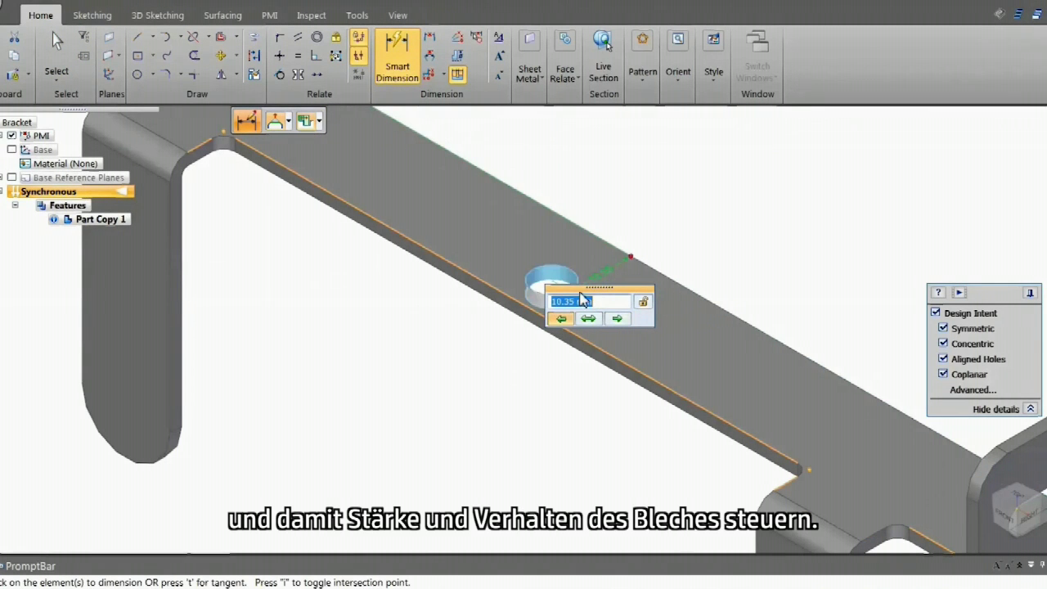
pyautogui.click(548, 382)
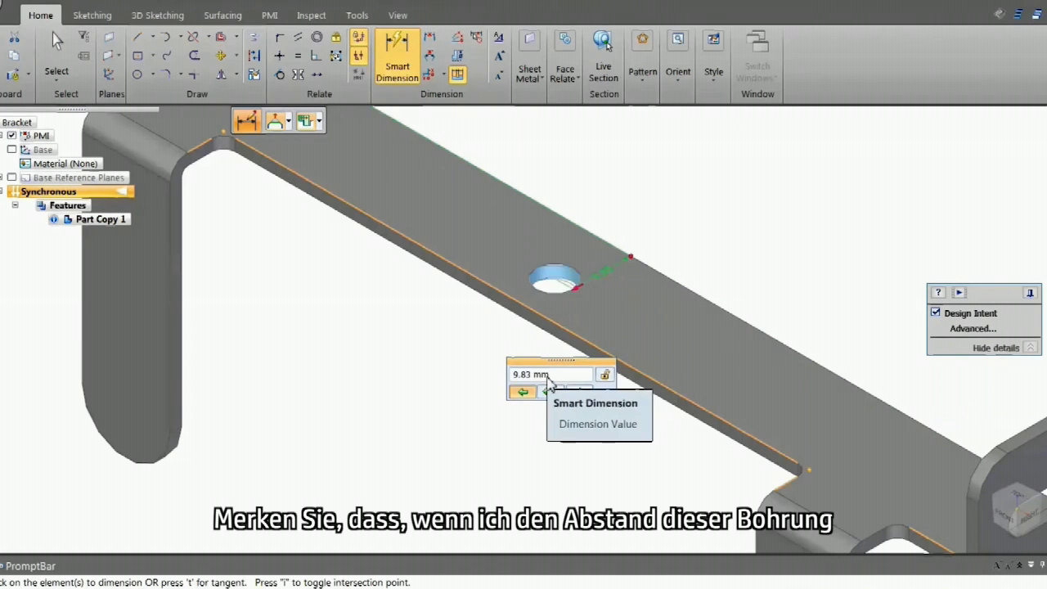
pyautogui.scroll(5, 551, 385)
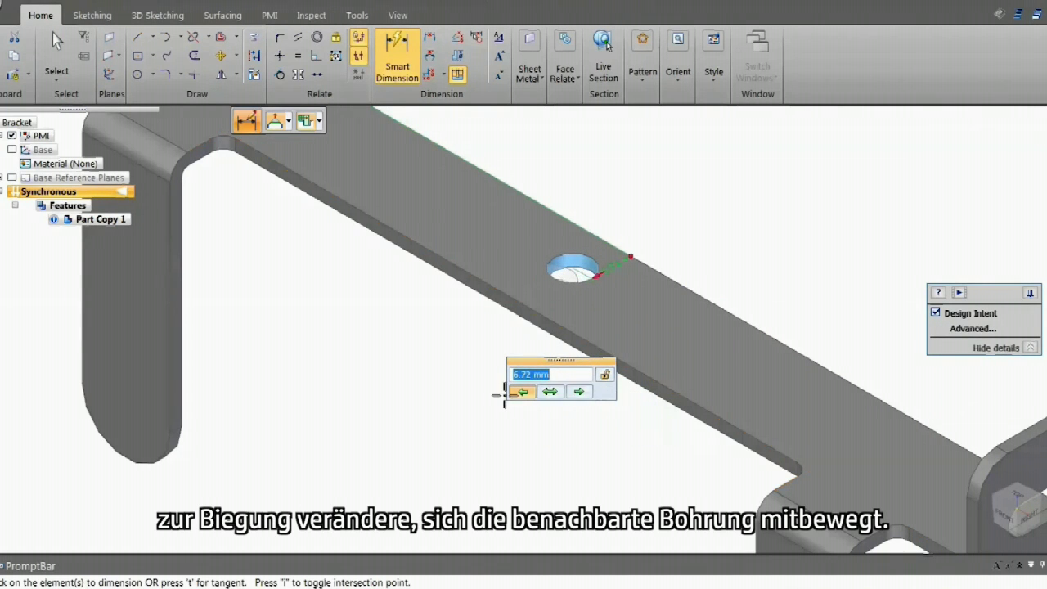
pyautogui.press('Escape')
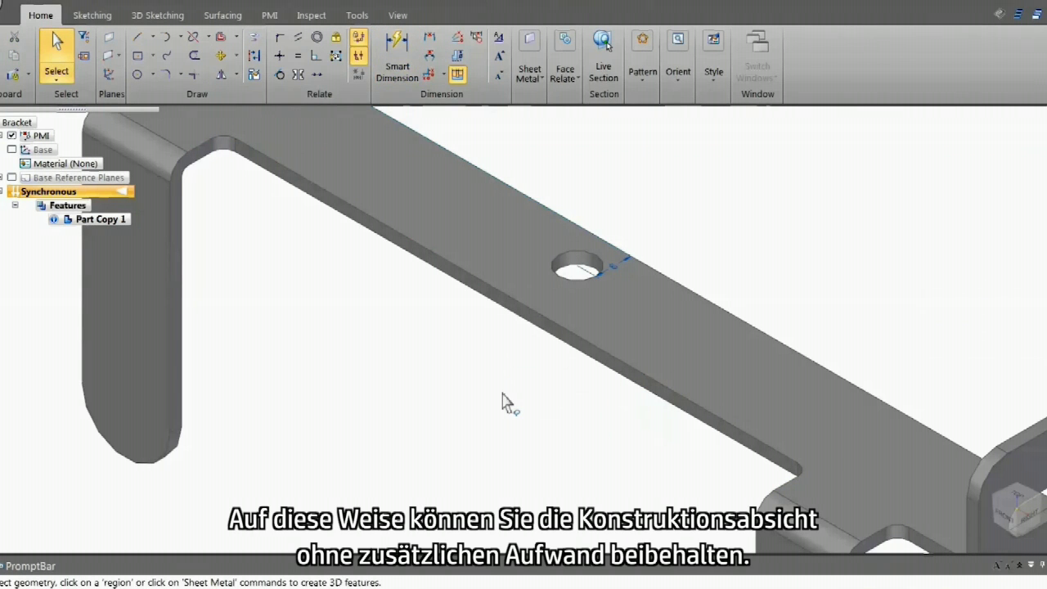
pyautogui.hotkey('ctrl', 'shift', 'f')
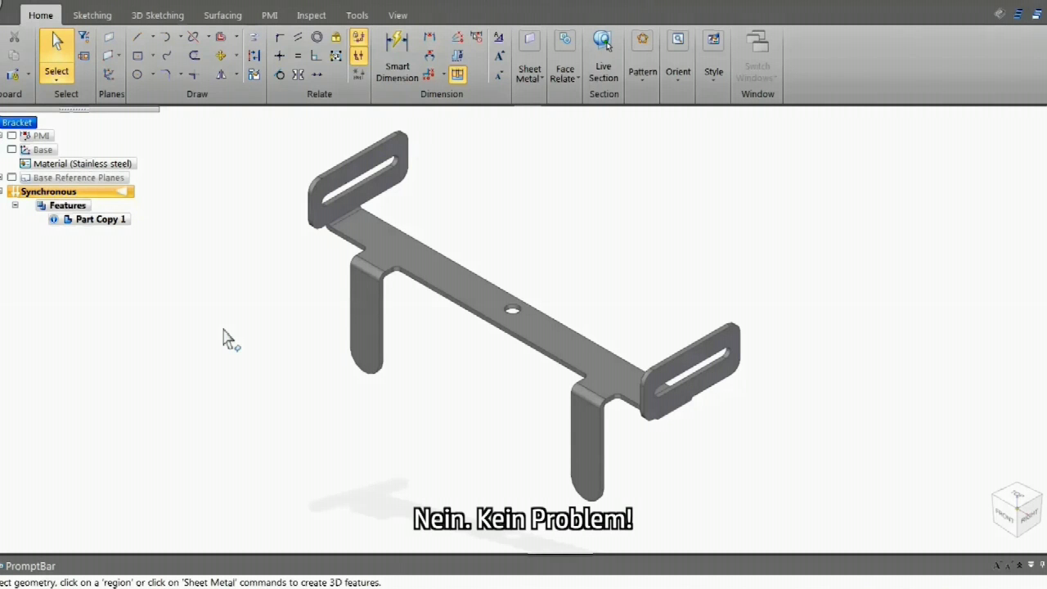
# - Create a Blank Body of the bracket measuring 216,07 by 96,62, viewed from the Top
pyautogui.click(357, 14)
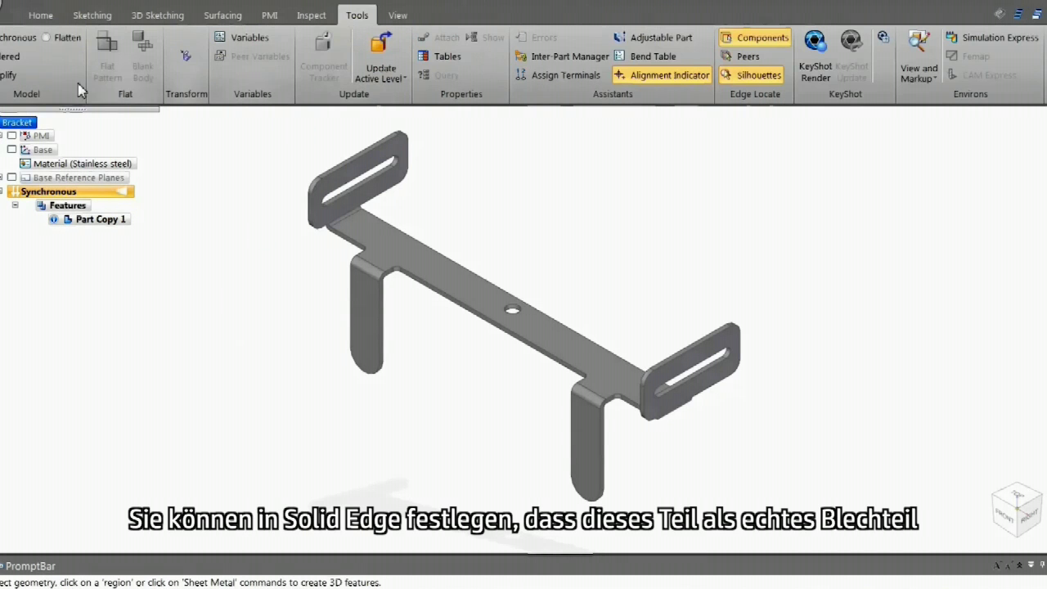
pyautogui.click(143, 53)
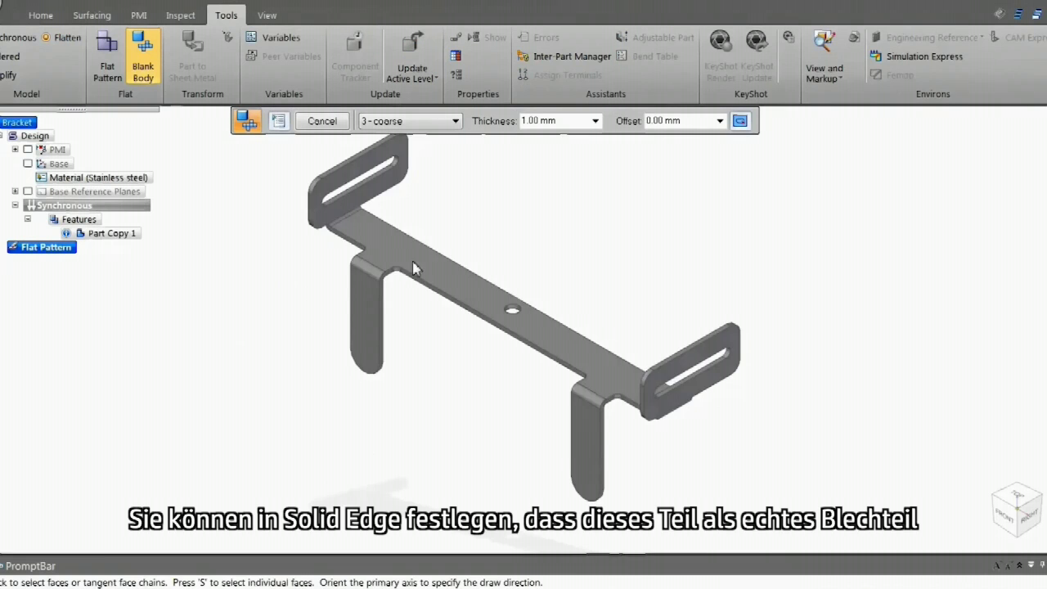
pyautogui.rightClick(505, 237)
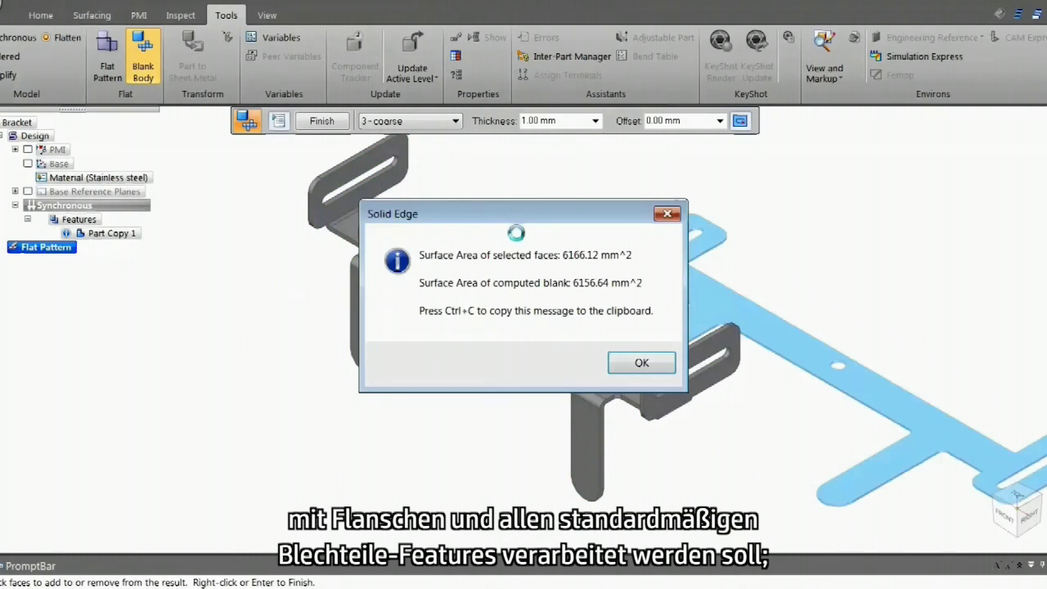
pyautogui.click(627, 363)
pyautogui.hotkey('ctrl', 't')
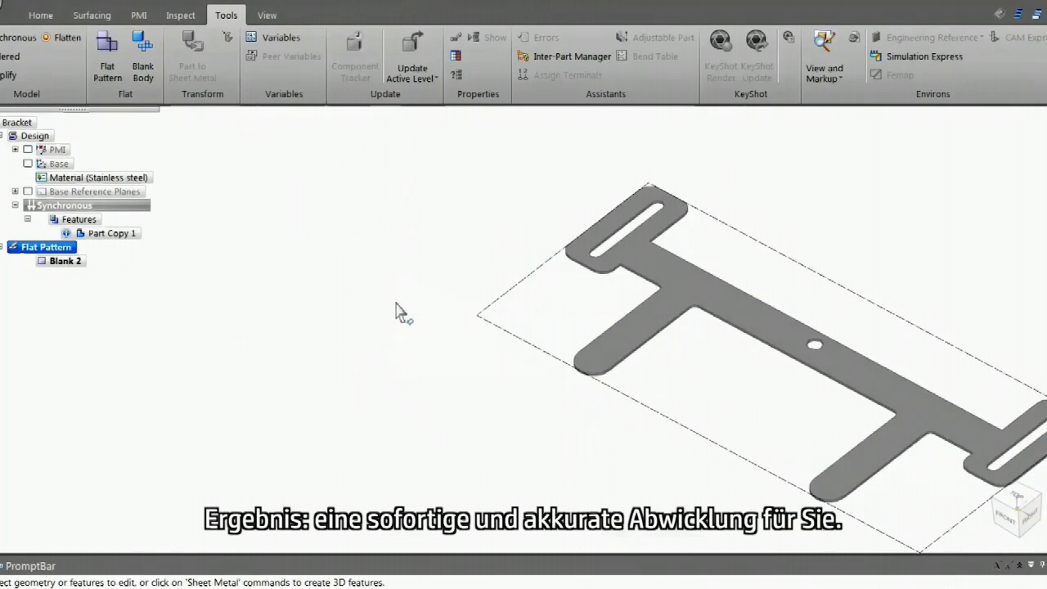